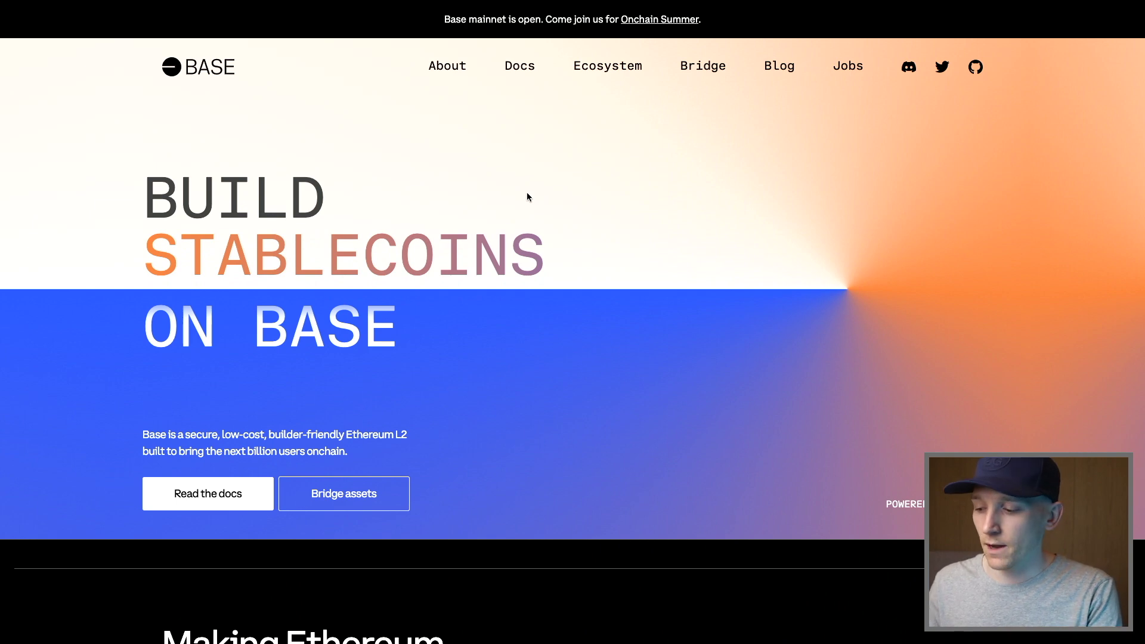
# Switch to the Binance tab showing Fiat and Spot balances filtered to eth
pyautogui.hotkey('ctrl', 'Tab')
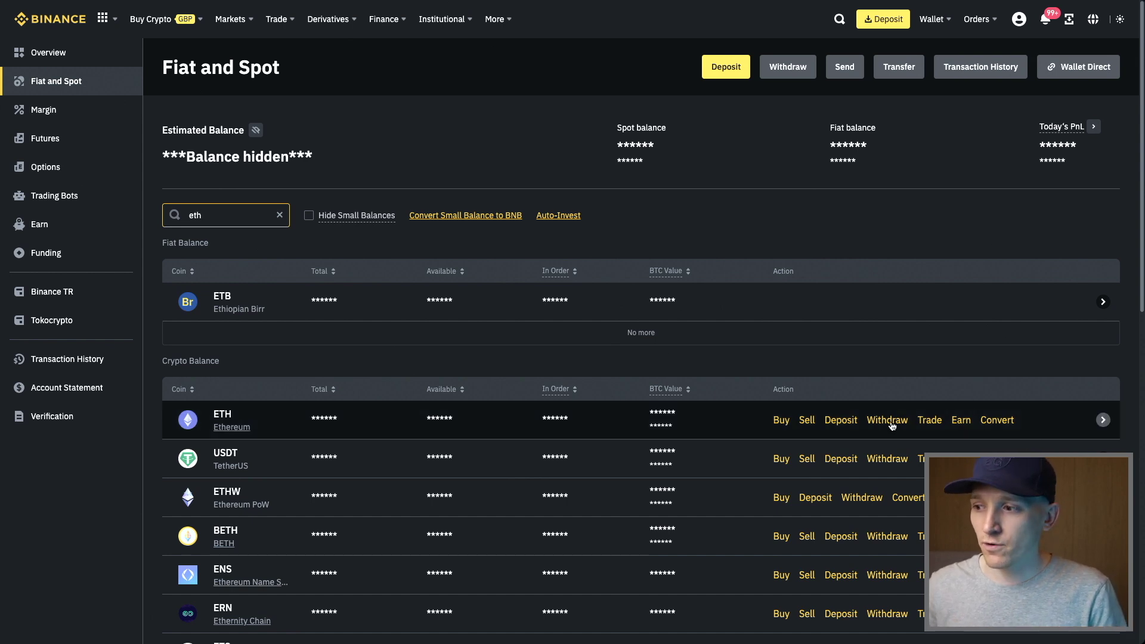
# Start an ETH withdrawal from the Crypto Balance table, with 0.09849565 ETH available
pyautogui.click(889, 421)
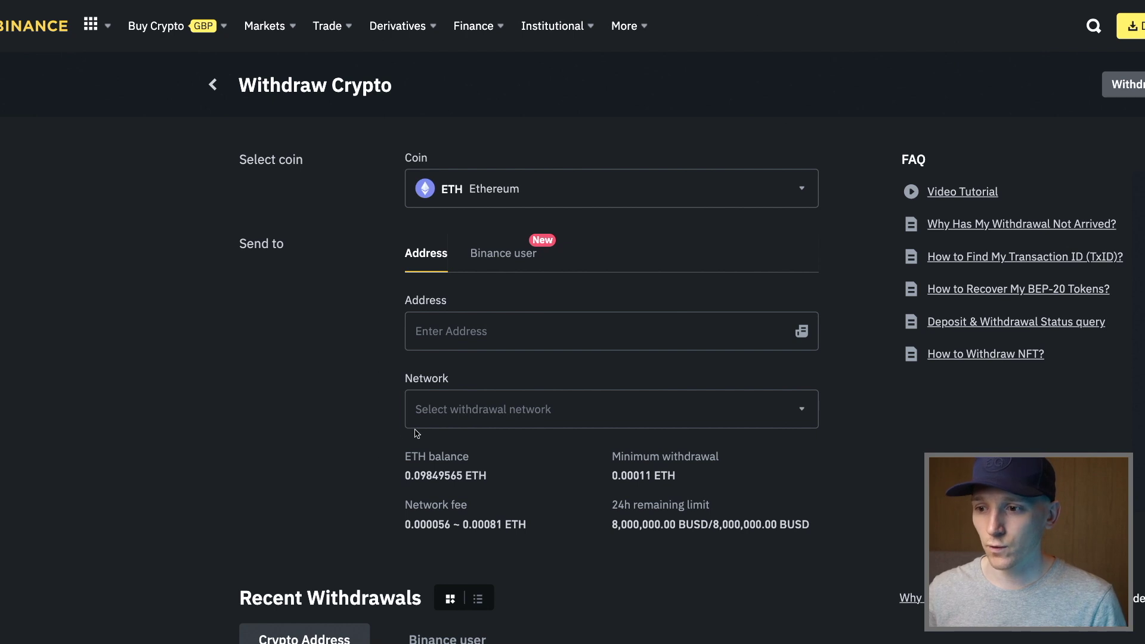
# Review the networks available for withdrawing ETH in the Select network list
pyautogui.click(708, 419)
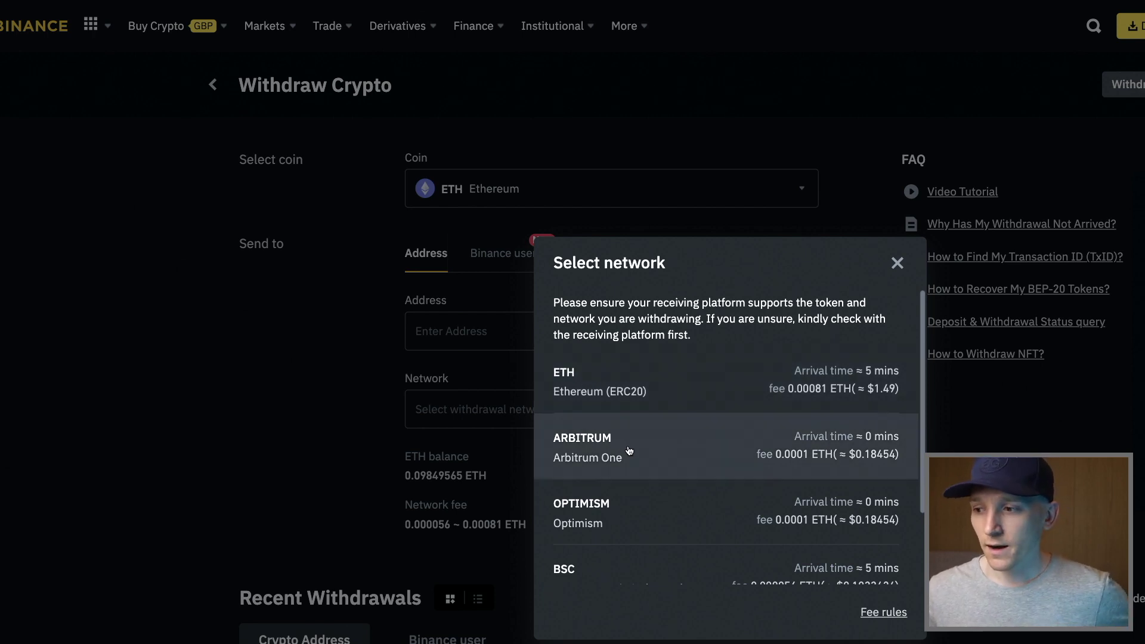
pyautogui.scroll(-3, 627, 452)
pyautogui.scroll(2, 630, 450)
pyautogui.scroll(1, 631, 451)
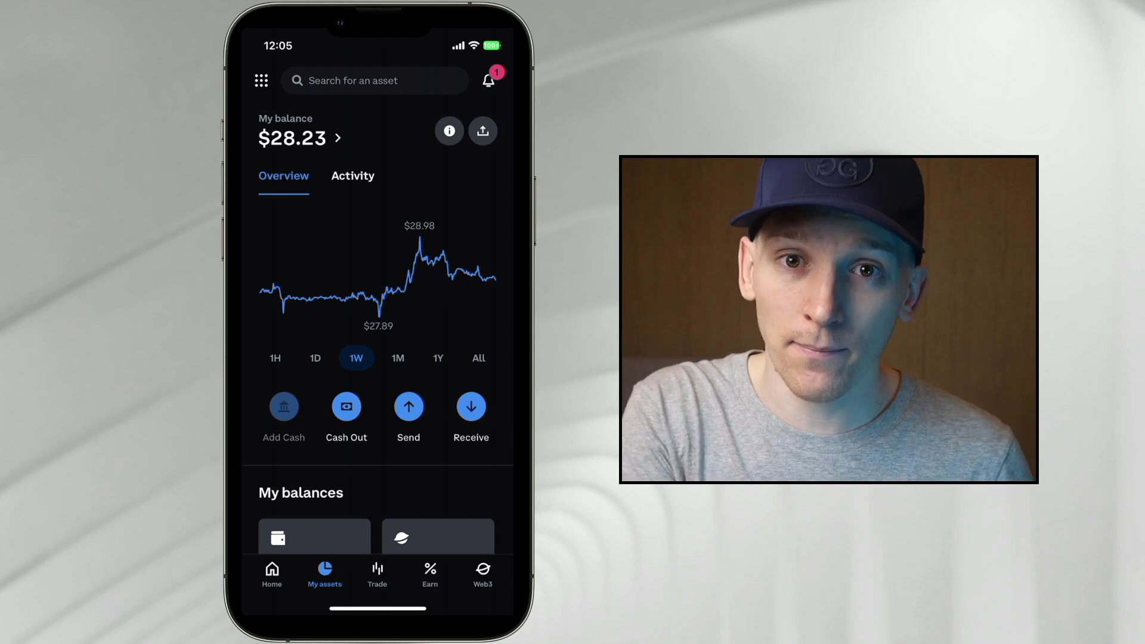
# Begin sending Ethereum from the Coinbase wallet
pyautogui.click(409, 407)
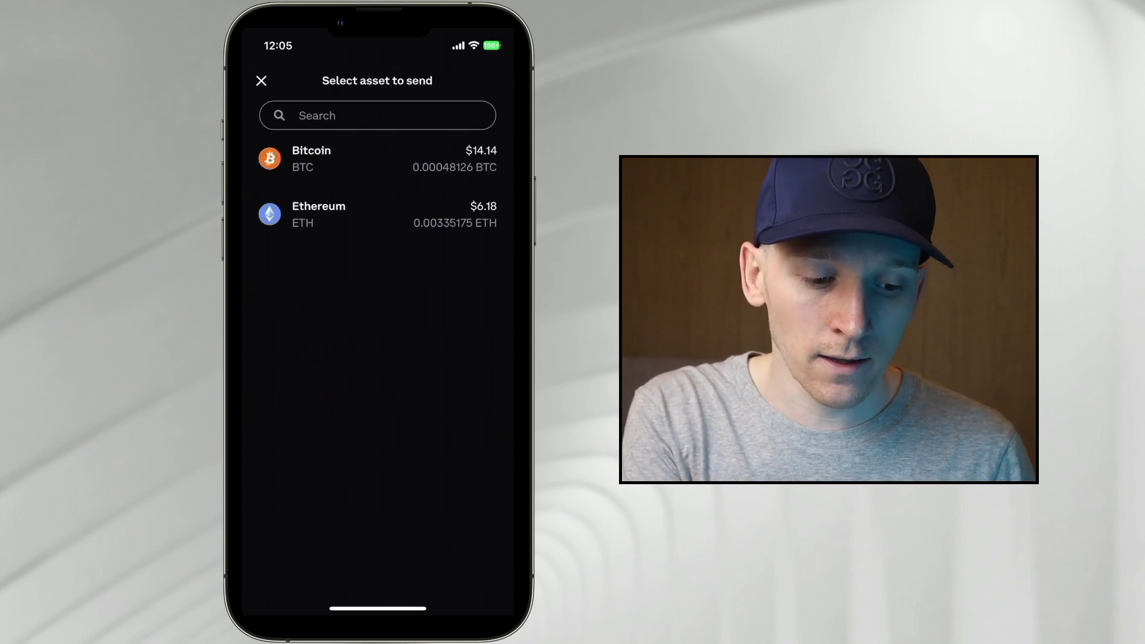
pyautogui.click(319, 214)
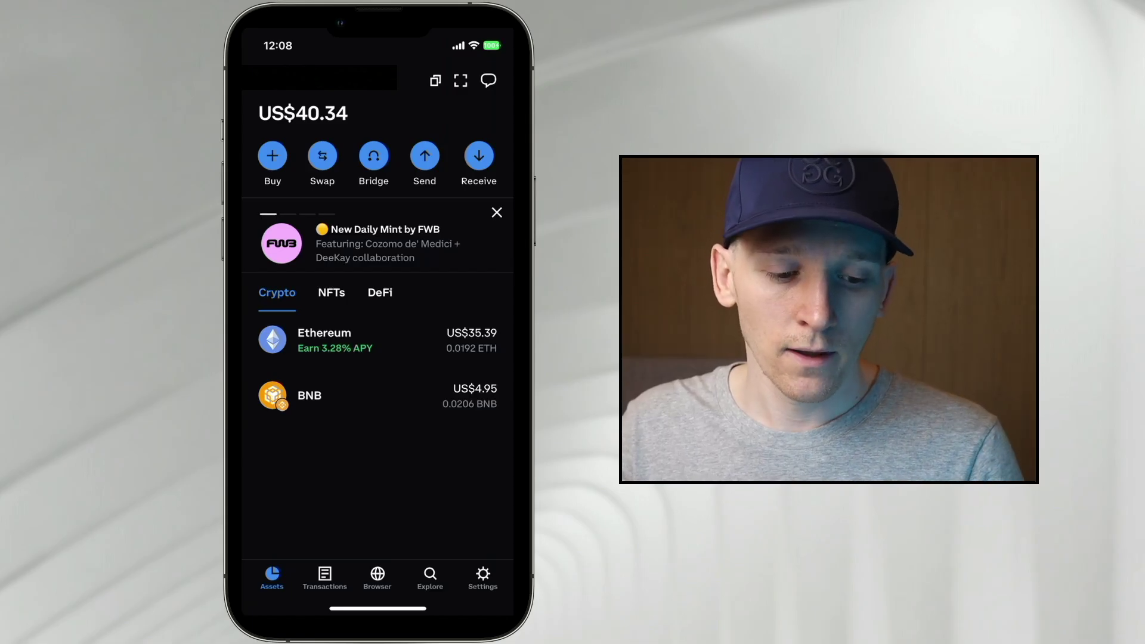
# Show the Coinbase Wallet receiving address for crypto and NFTs
pyautogui.click(479, 156)
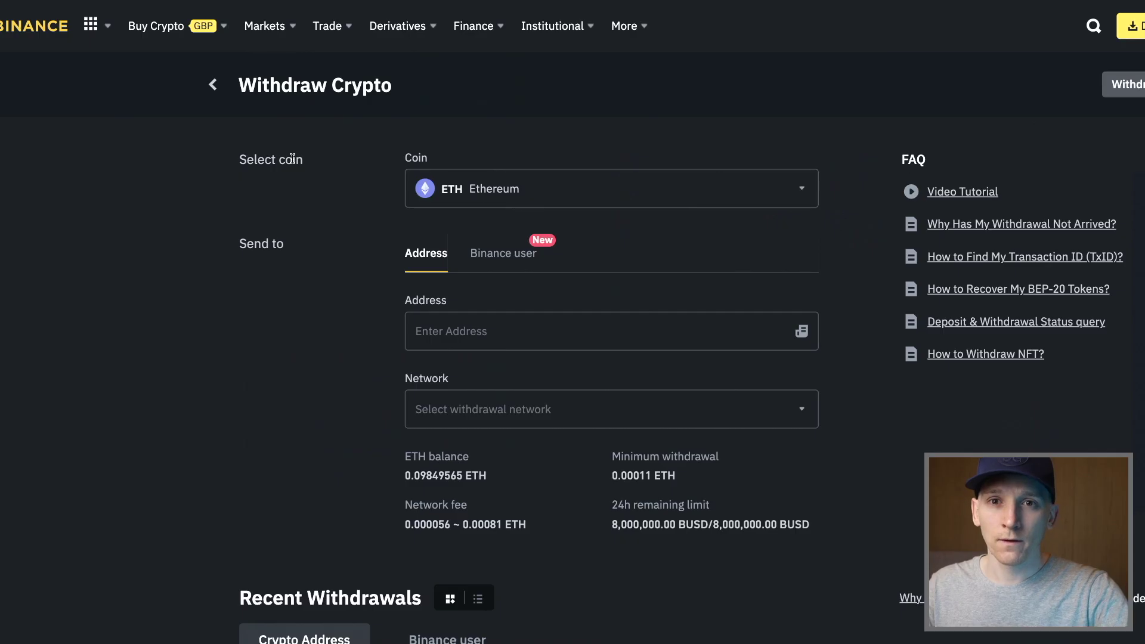
# Paste the destination wallet address and choose the ETH Ethereum (ERC20) withdrawal network
pyautogui.click(468, 321)
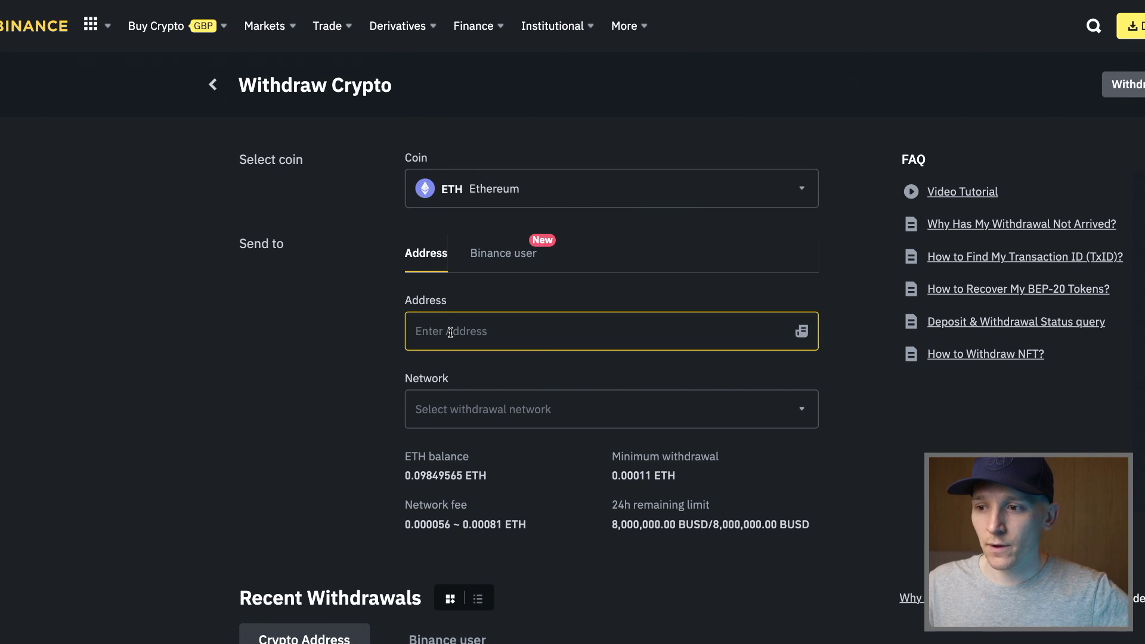
pyautogui.hotkey('ctrl', 'v')
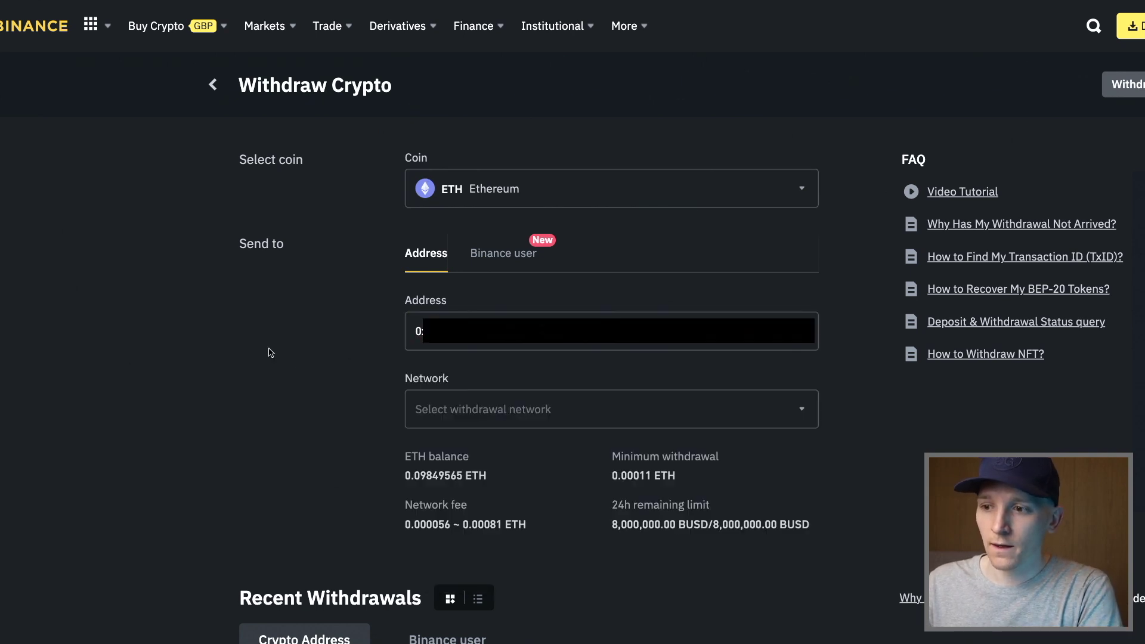
pyautogui.click(437, 406)
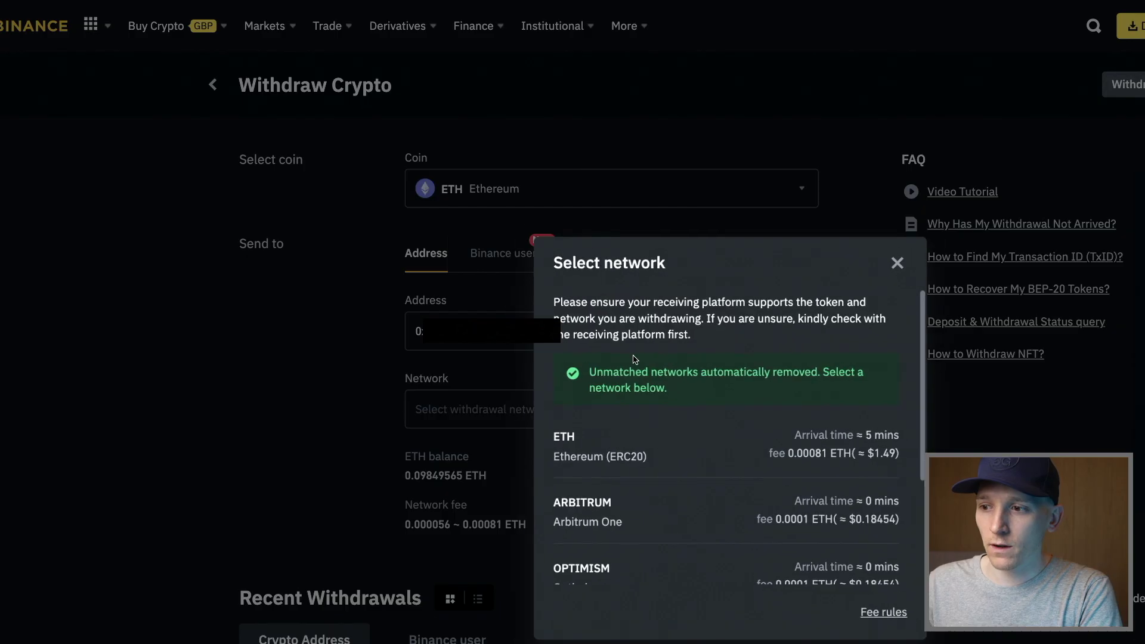
pyautogui.click(626, 450)
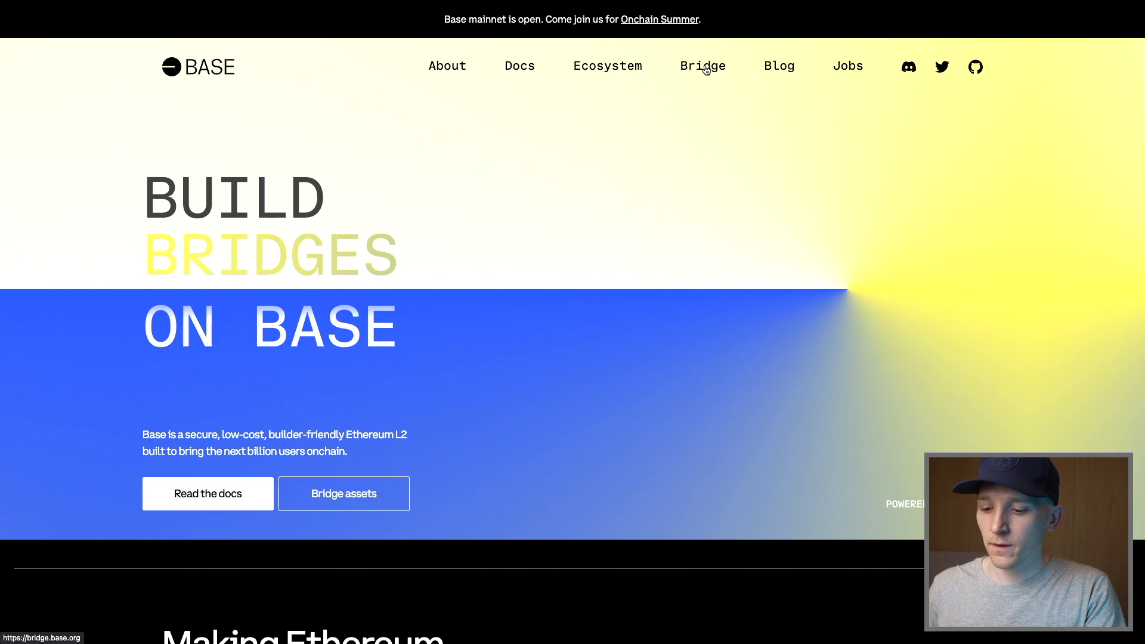
# Open Base Bridge and connect the MetaMask wallet for the Ethereum-to-Base deposit
pyautogui.click(706, 68)
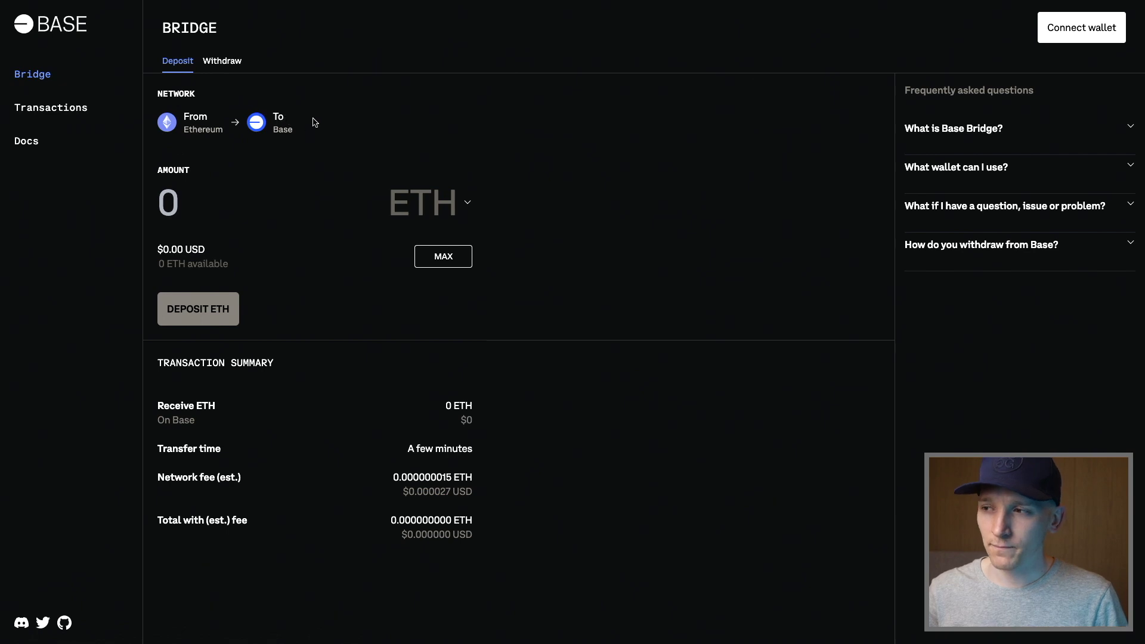
pyautogui.click(1070, 38)
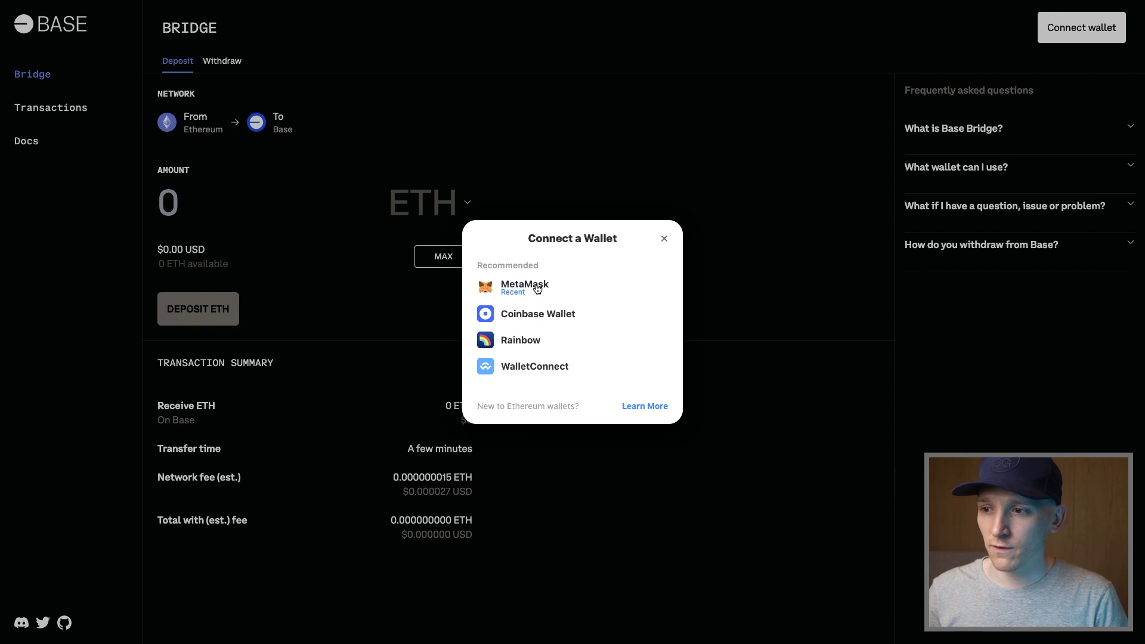
pyautogui.click(537, 288)
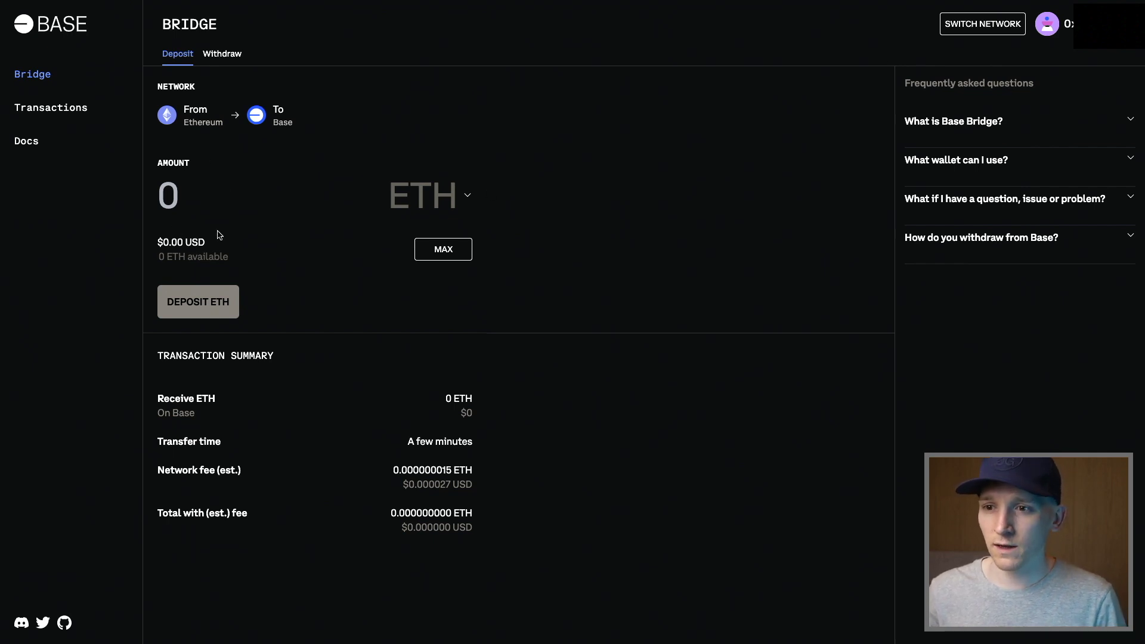
# Submit a 0.003 ETH deposit from Ethereum to Base on the bridge
pyautogui.click(447, 196)
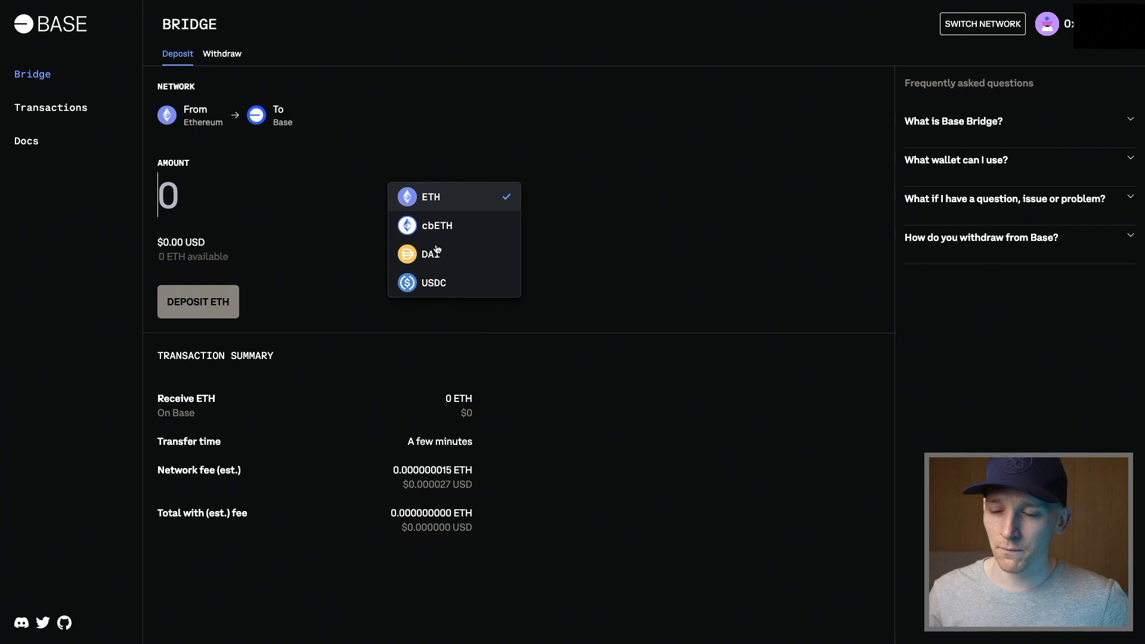
pyautogui.click(431, 198)
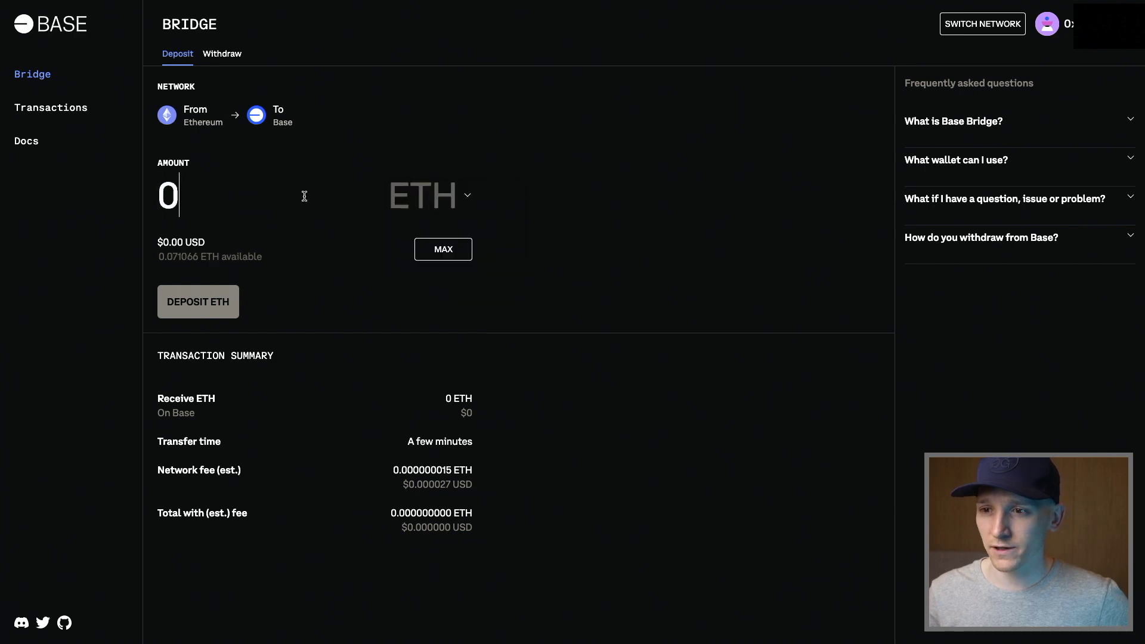
pyautogui.press('BackSpace')
pyautogui.write('0.003')
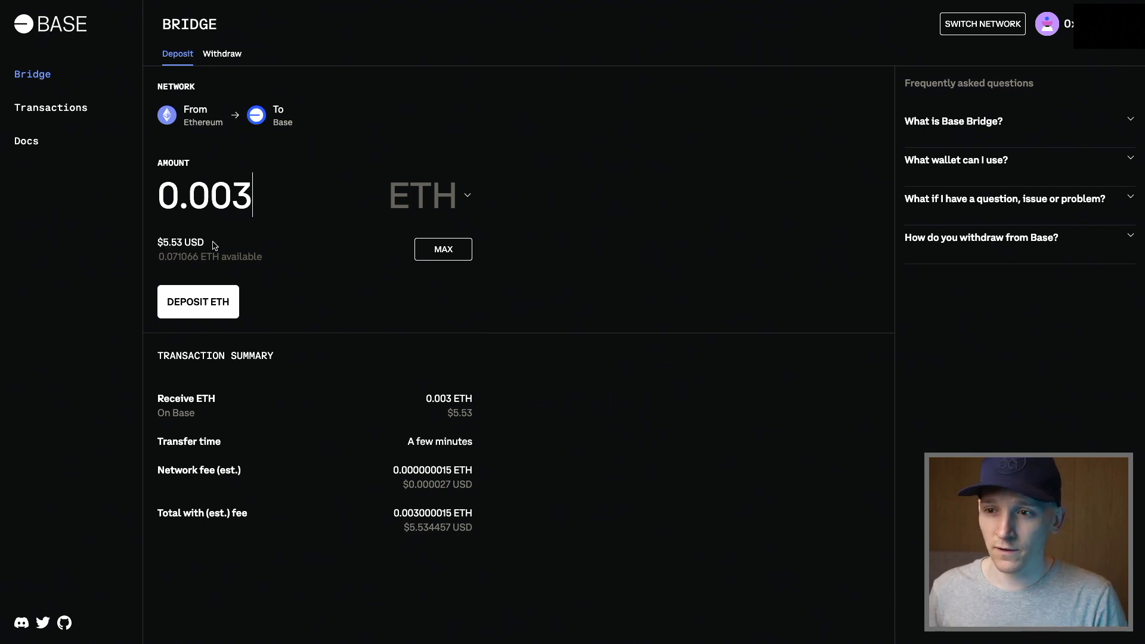
pyautogui.click(229, 298)
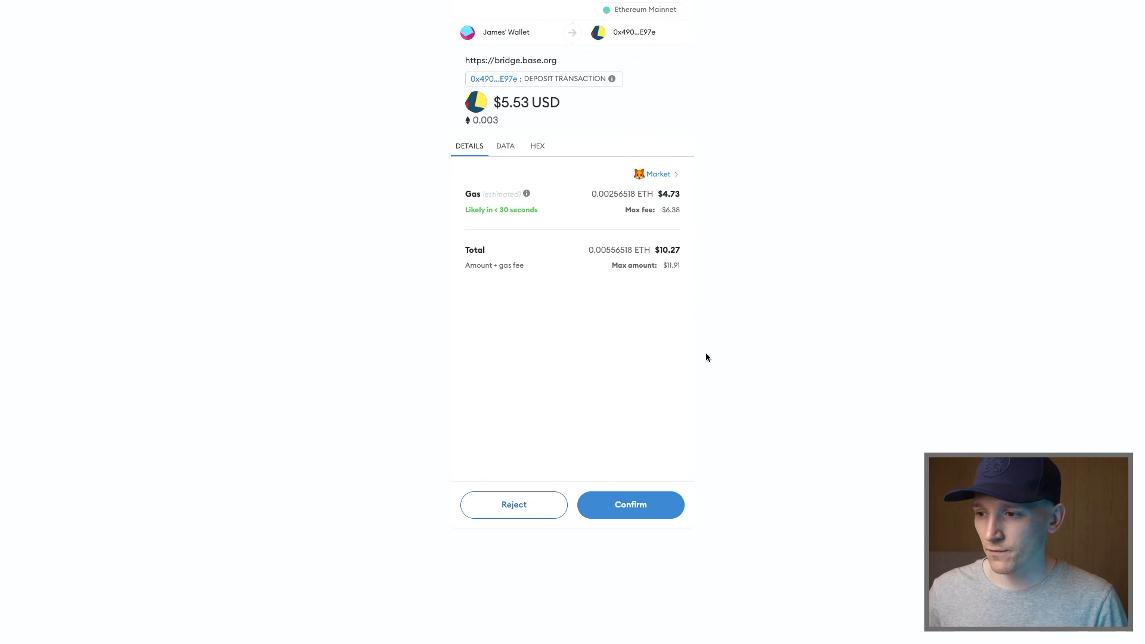
# Confirm the 0.003 ETH bridge deposit transaction in MetaMask
pyautogui.click(659, 504)
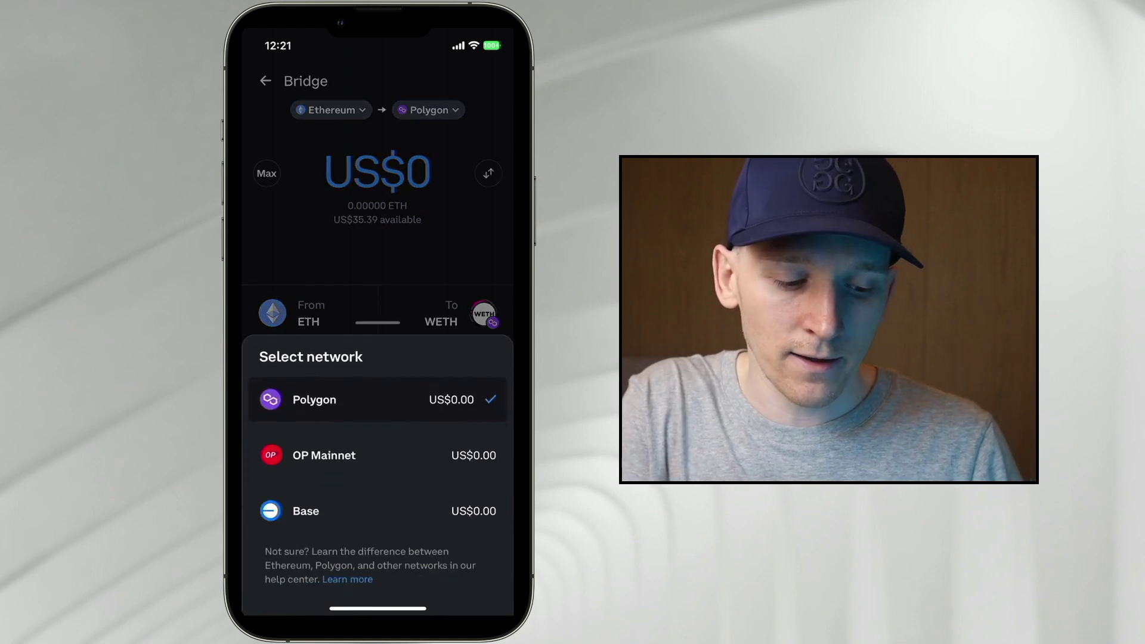
# Select Base instead of Polygon as the bridge's destination network
pyautogui.click(358, 511)
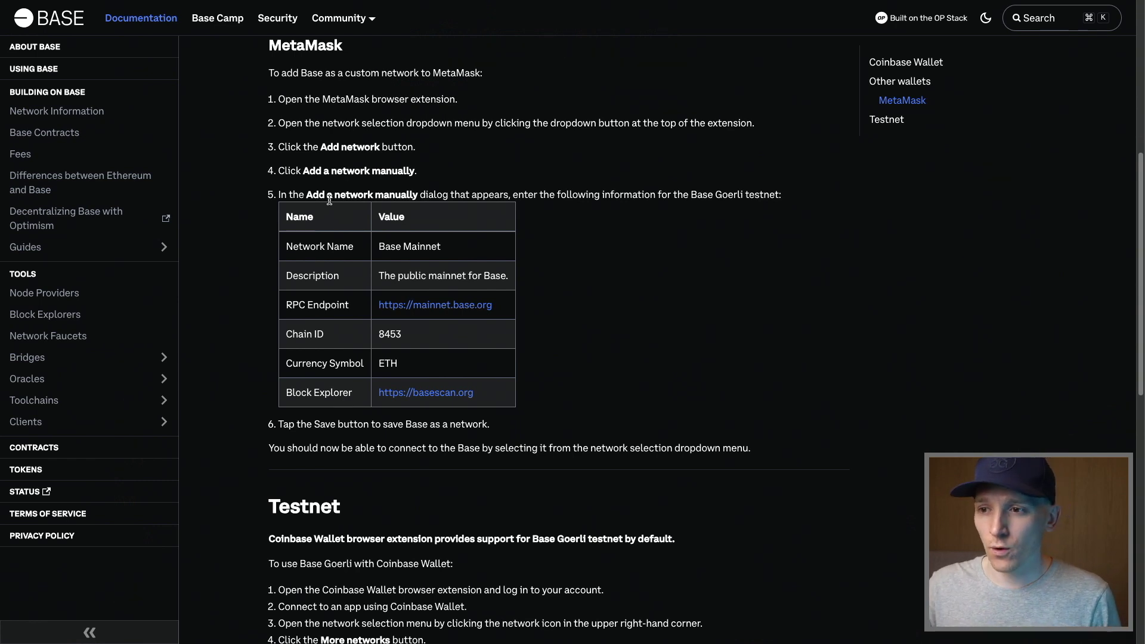
# Review the Base Mainnet MetaMask network settings in the Base docs, then return to the wallet
pyautogui.scroll(3, 654, 320)
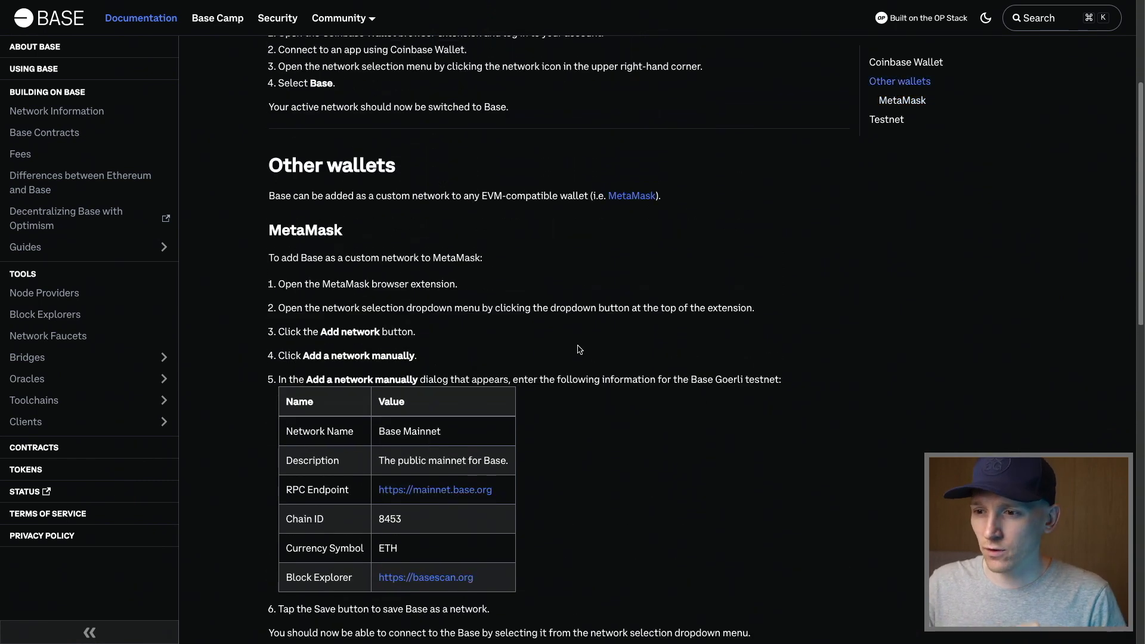
pyautogui.scroll(-1, 577, 347)
pyautogui.scroll(-1, 577, 347)
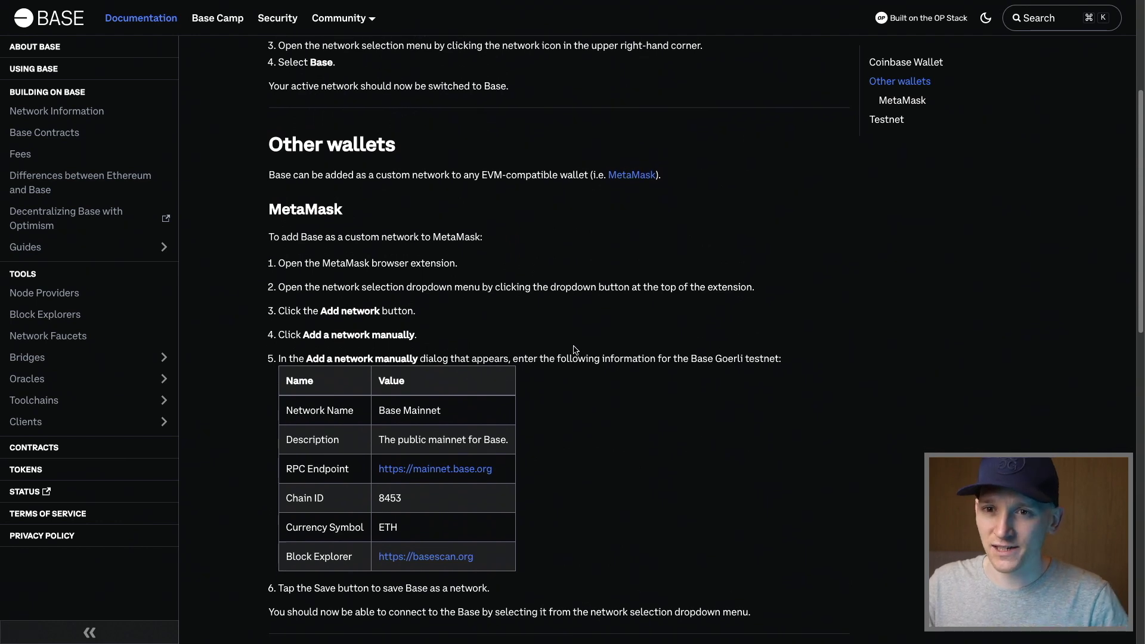
pyautogui.hotkey('ctrl', 'Tab')
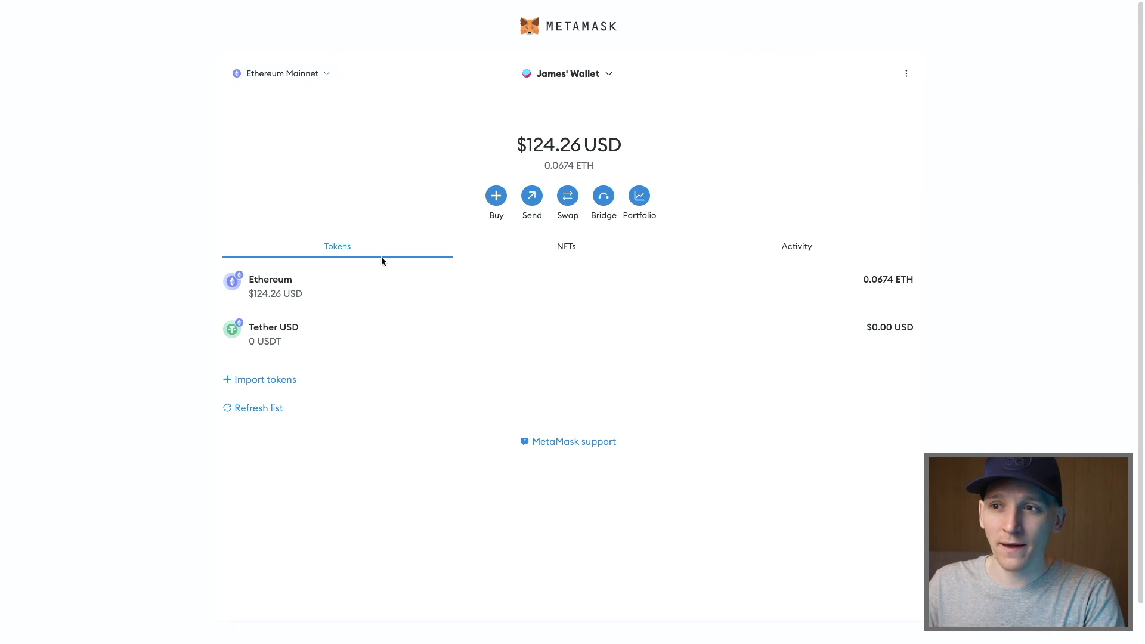
# Check which networks the wallet already has, then close the network list
pyautogui.click(281, 75)
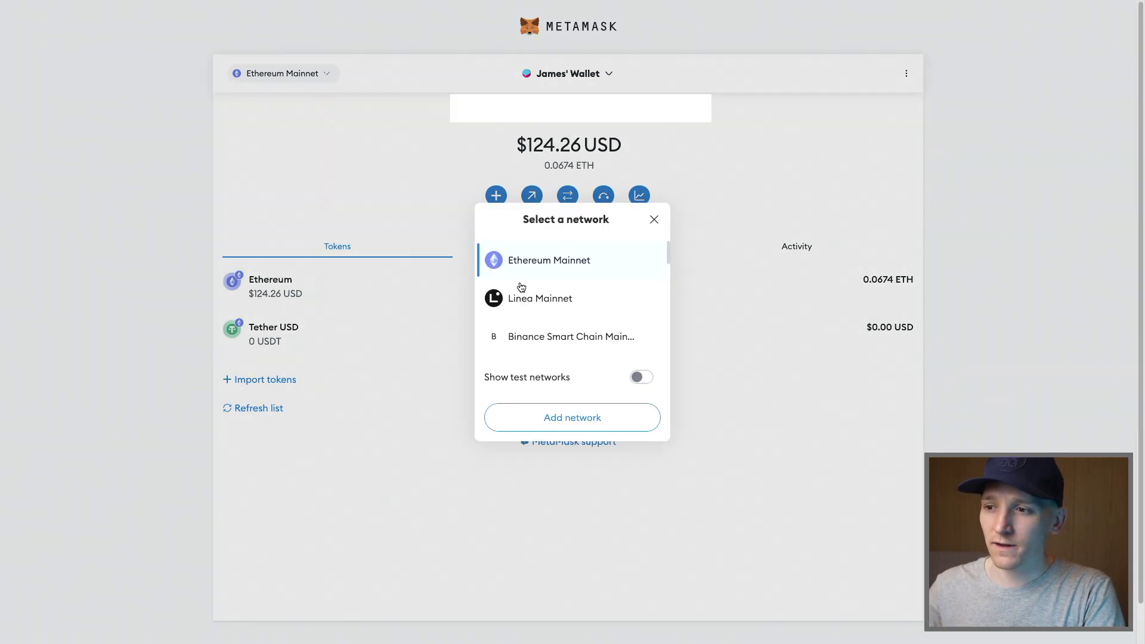
pyautogui.scroll(-2, 543, 293)
pyautogui.scroll(-2, 543, 295)
pyautogui.scroll(5, 573, 281)
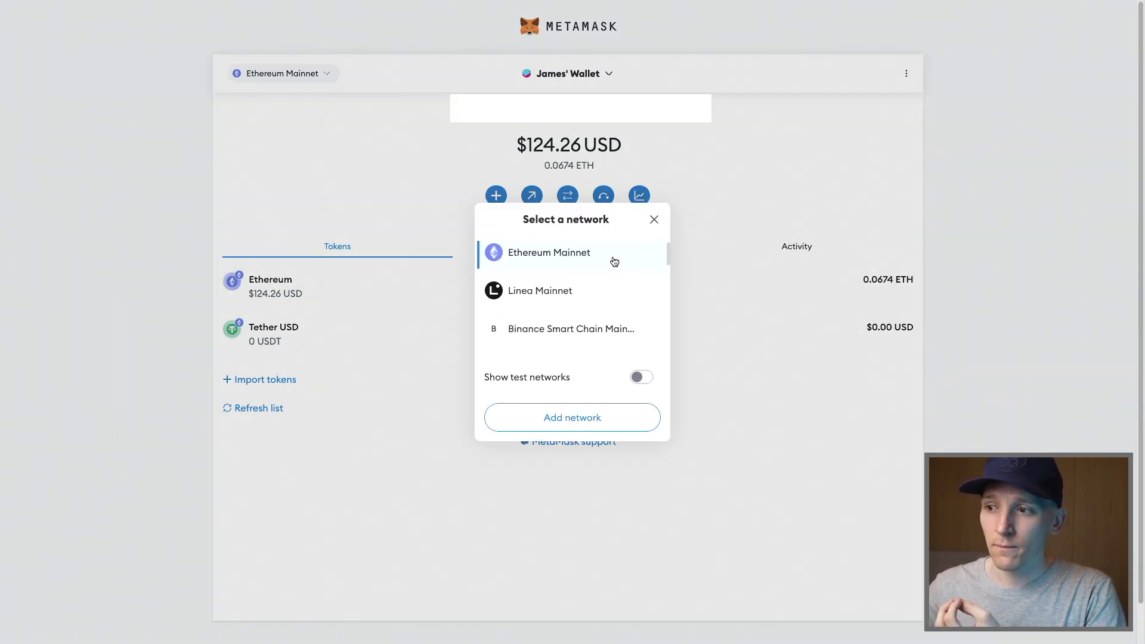
pyautogui.click(655, 221)
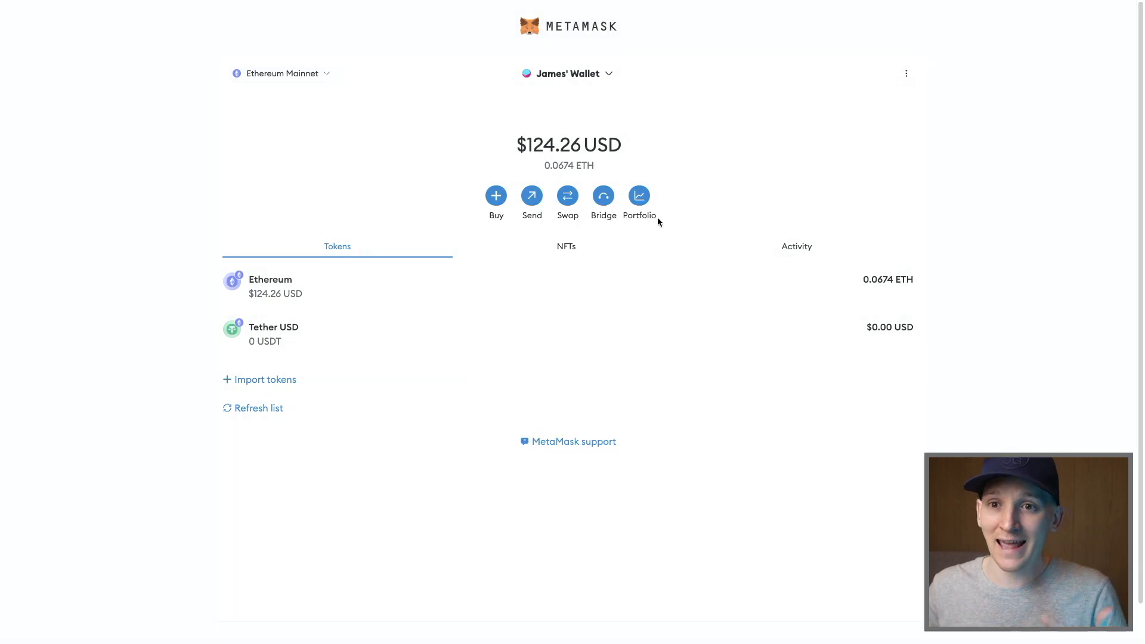
# Go to Settings > Networks and start adding a network manually
pyautogui.click(906, 74)
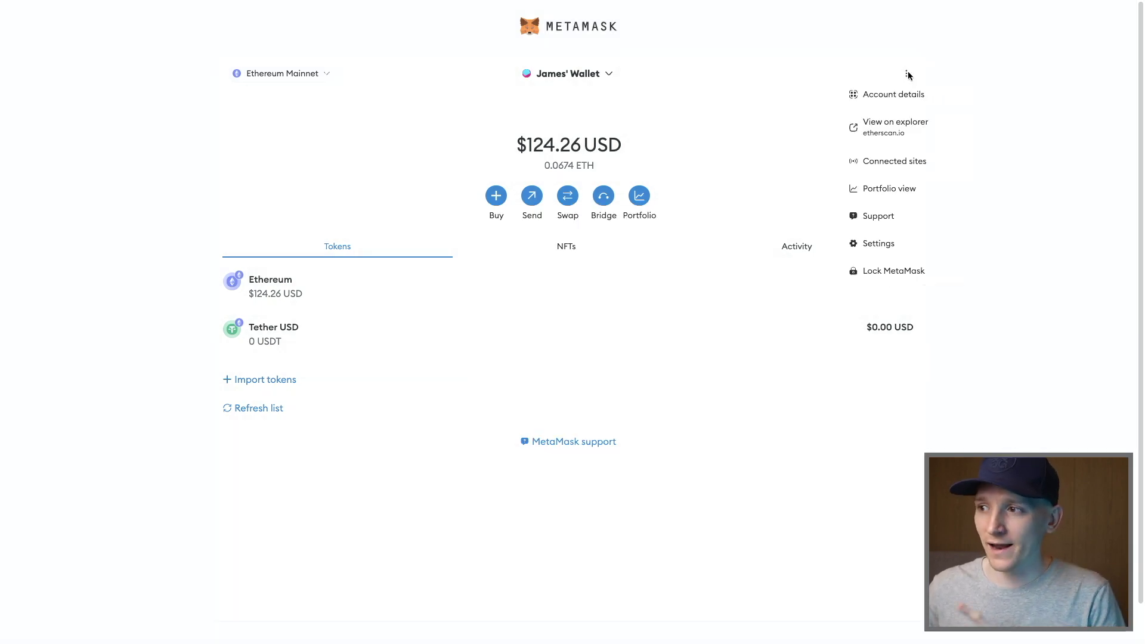
pyautogui.click(878, 246)
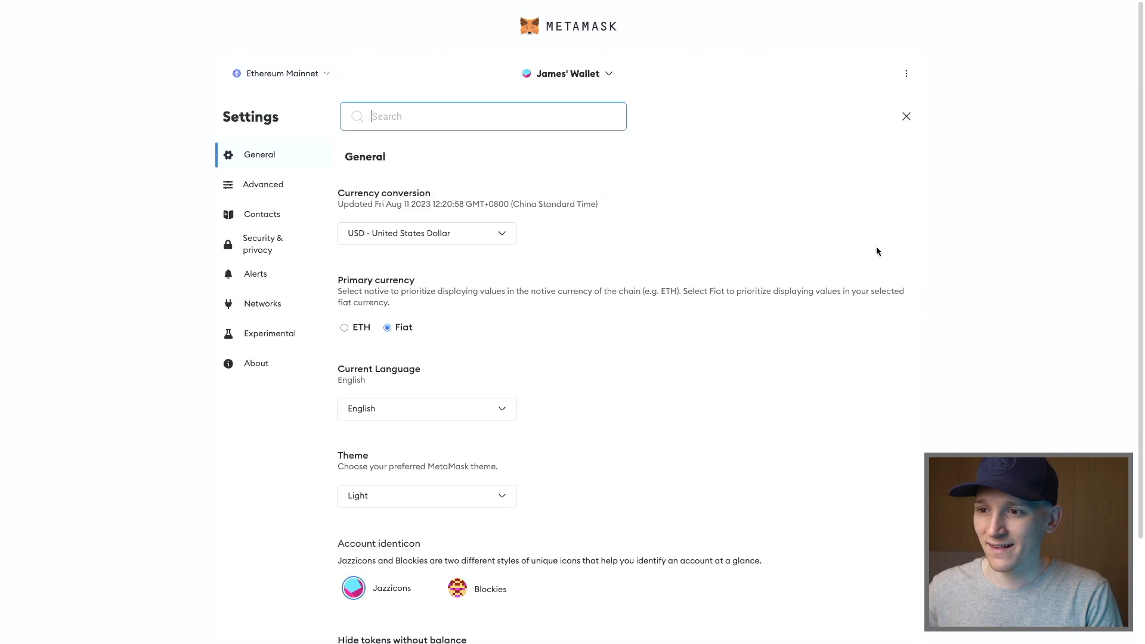
pyautogui.click(266, 309)
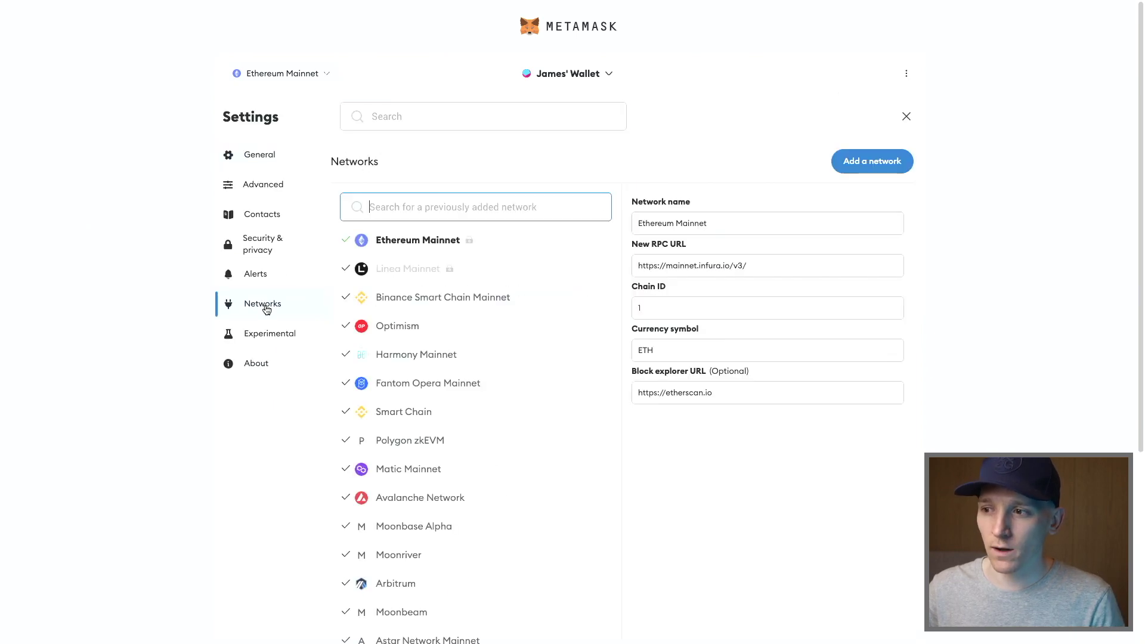
pyautogui.click(875, 164)
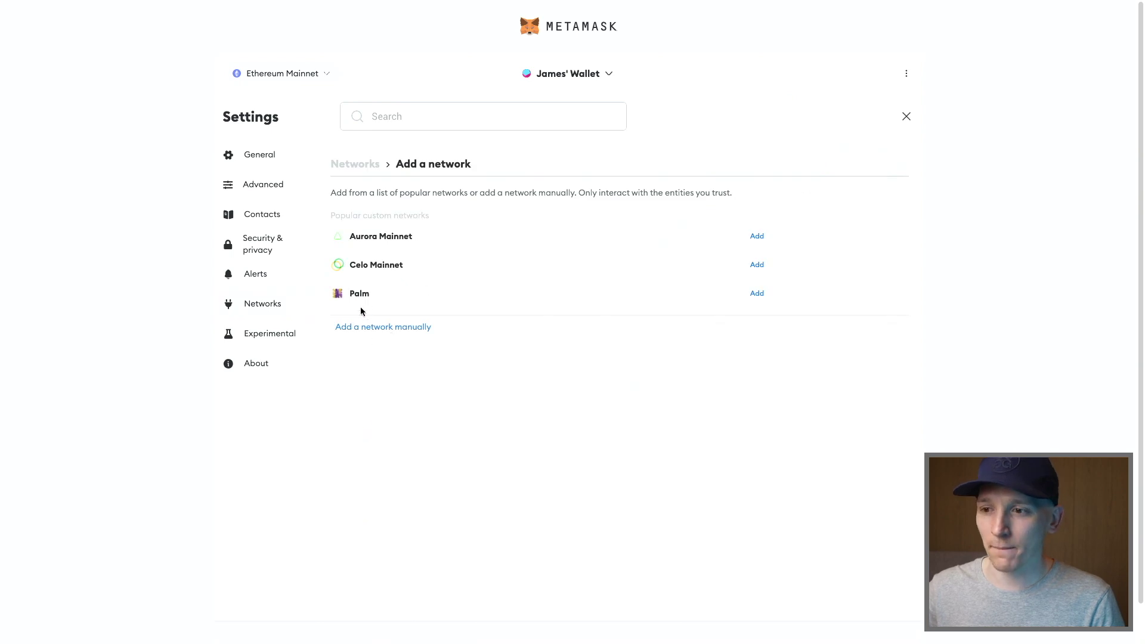
pyautogui.click(371, 328)
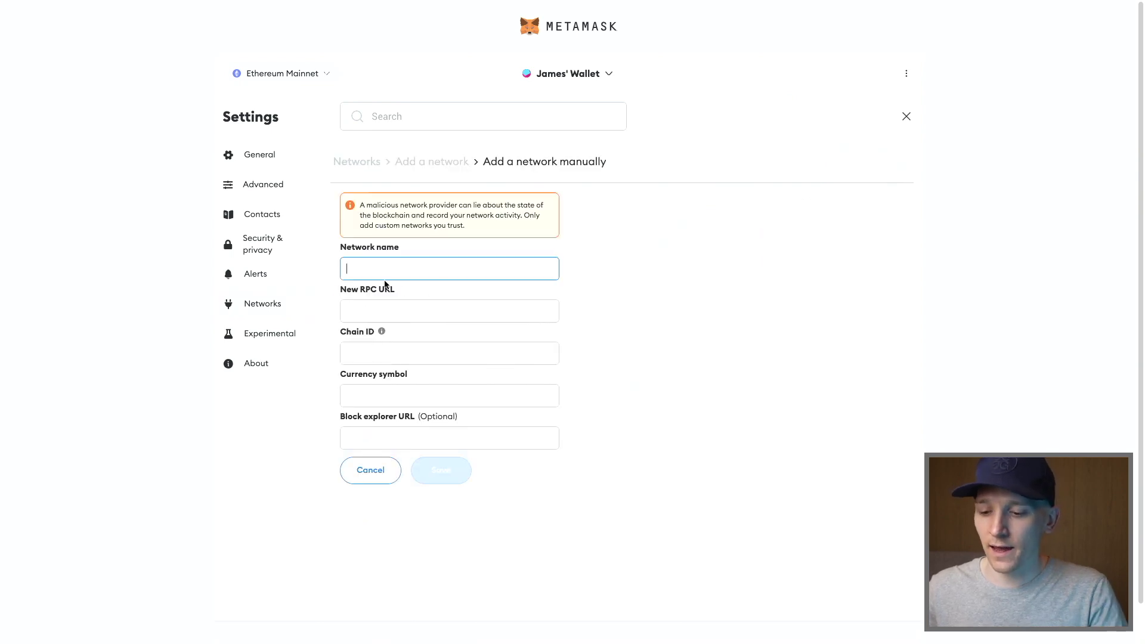
pyautogui.write('Base')
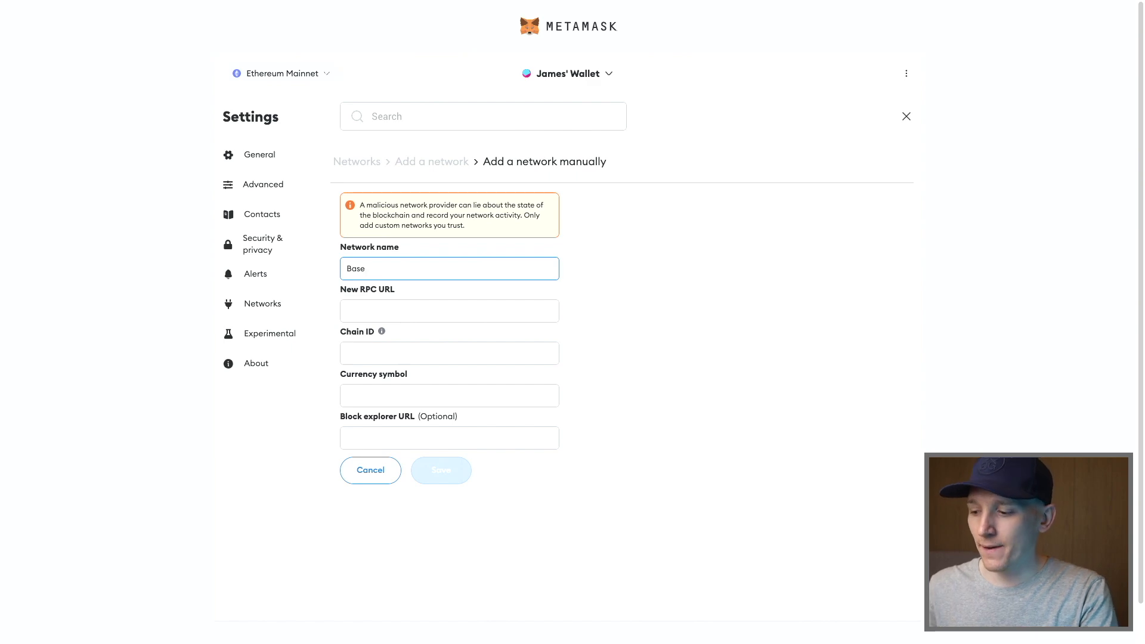
pyautogui.hotkey('ctrl', 'Tab')
pyautogui.scroll(-1, 406, 378)
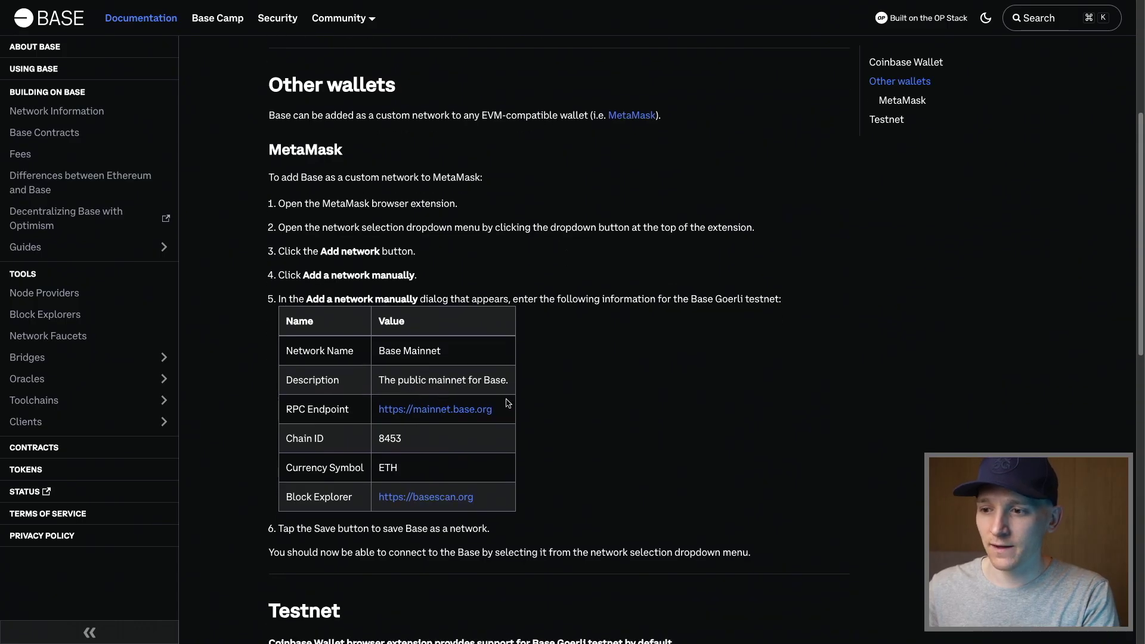
pyautogui.moveTo(500, 414); pyautogui.dragTo(376, 412)
pyautogui.press('super+c')
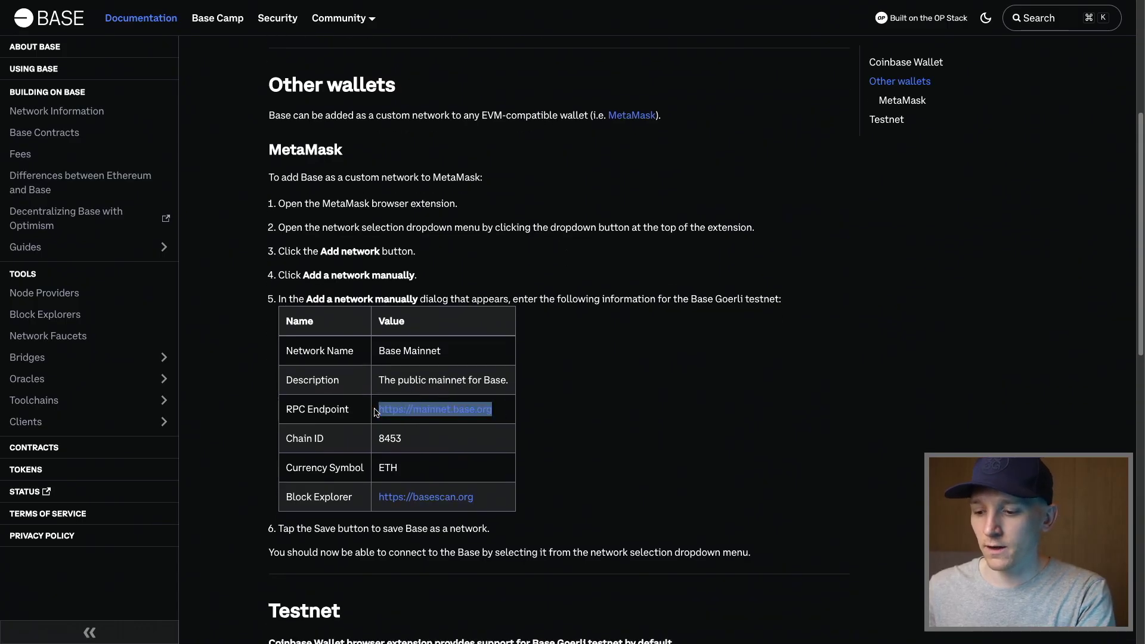
pyautogui.hotkey('ctrl', 'Tab')
pyautogui.click(386, 314)
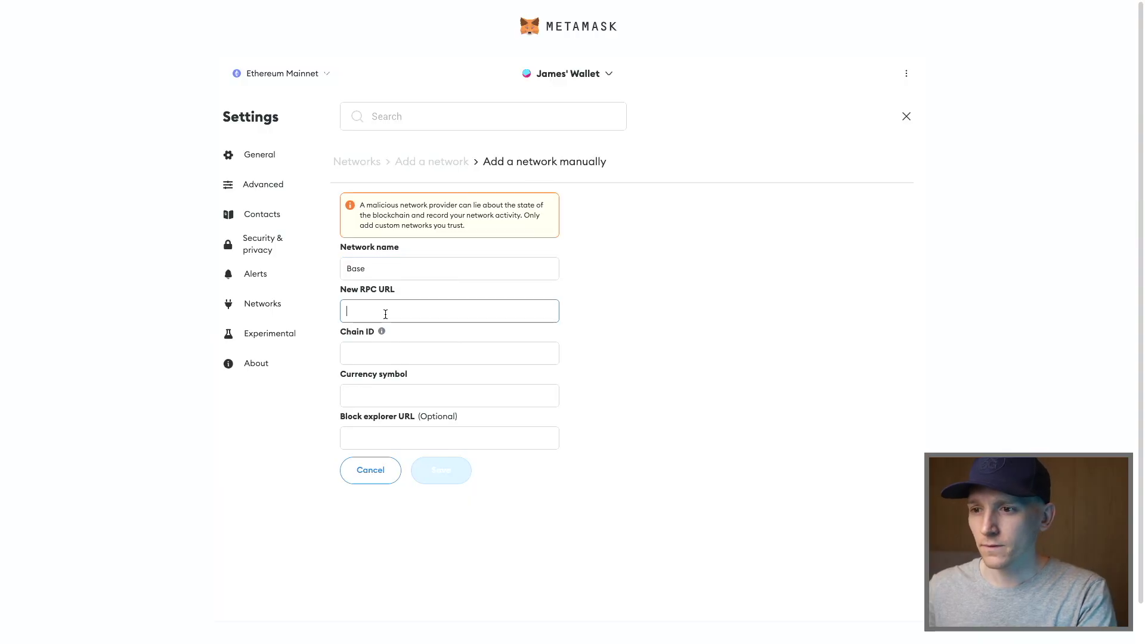
pyautogui.press('super+v')
# Fill in chain ID 8453 and currency symbol ETH
pyautogui.click(386, 349)
pyautogui.hotkey('ctrl', 'Tab')
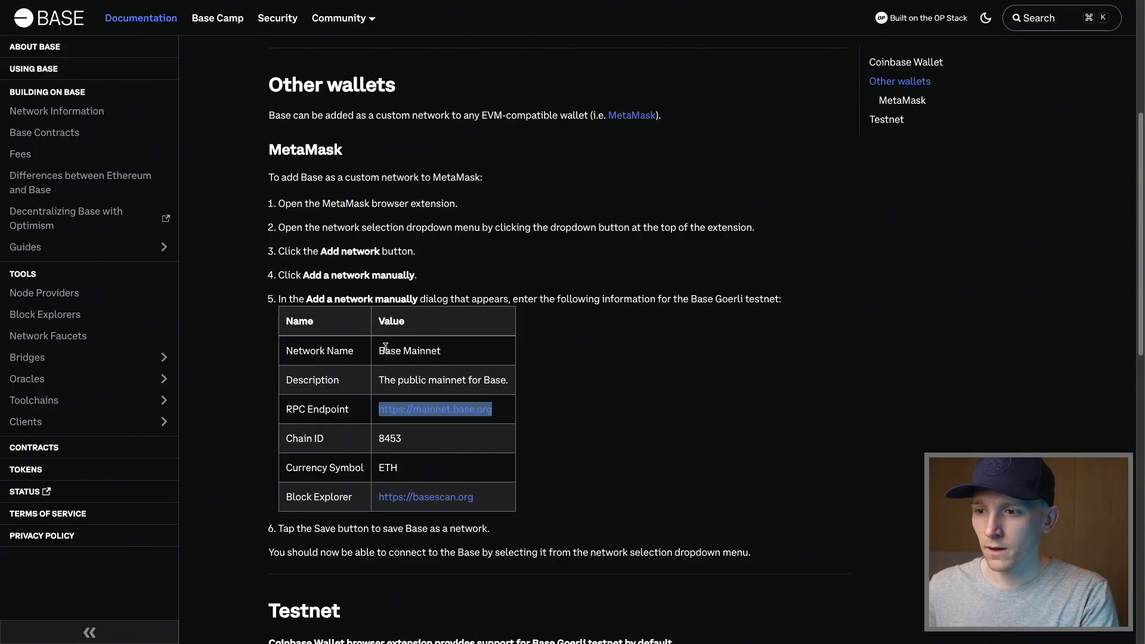
pyautogui.hotkey('ctrl', 'Tab')
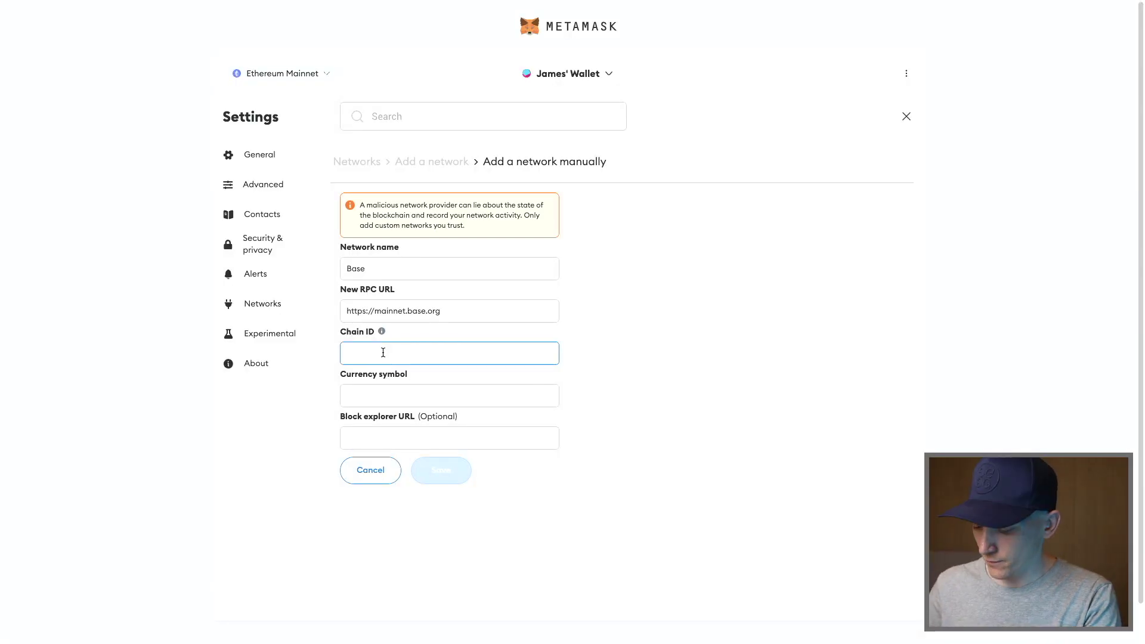
pyautogui.click(382, 402)
pyautogui.write('ETH')
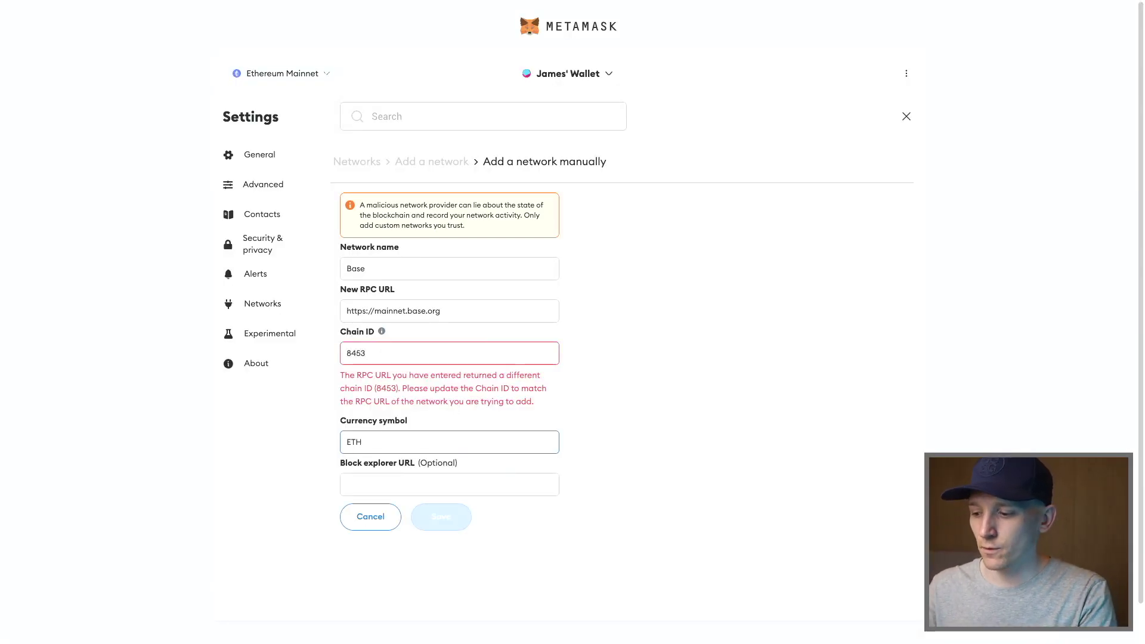
pyautogui.hotkey('ctrl', 'Tab')
pyautogui.moveTo(481, 498); pyautogui.dragTo(377, 499)
pyautogui.hotkey('ctrl', 'c')
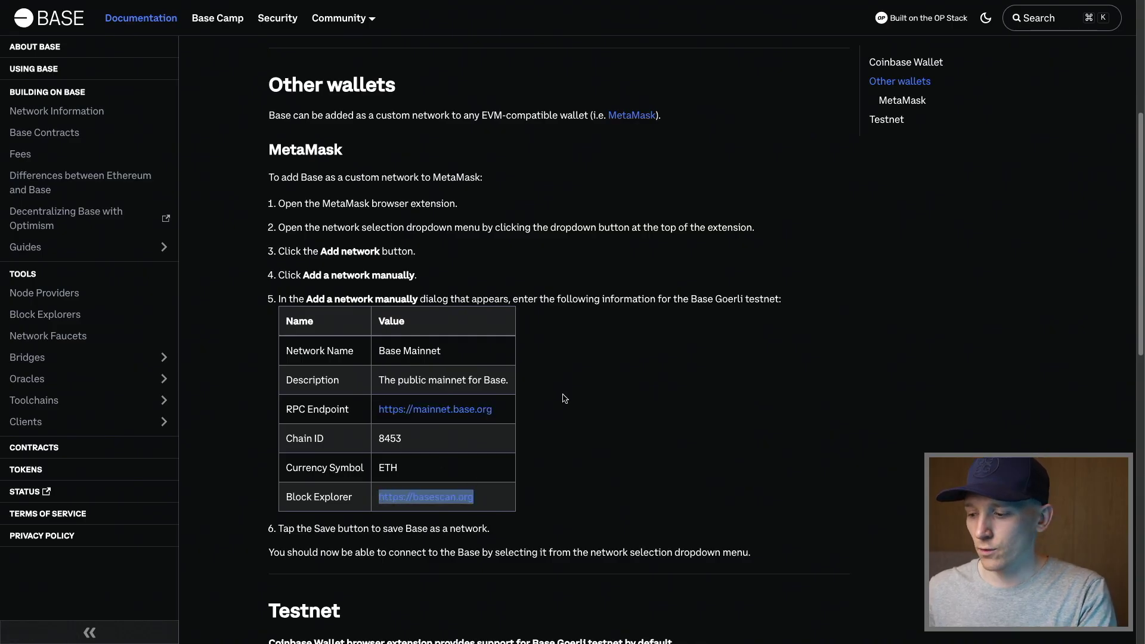
pyautogui.hotkey('ctrl', 'Tab')
pyautogui.click(397, 436)
pyautogui.hotkey('ctrl', 'v')
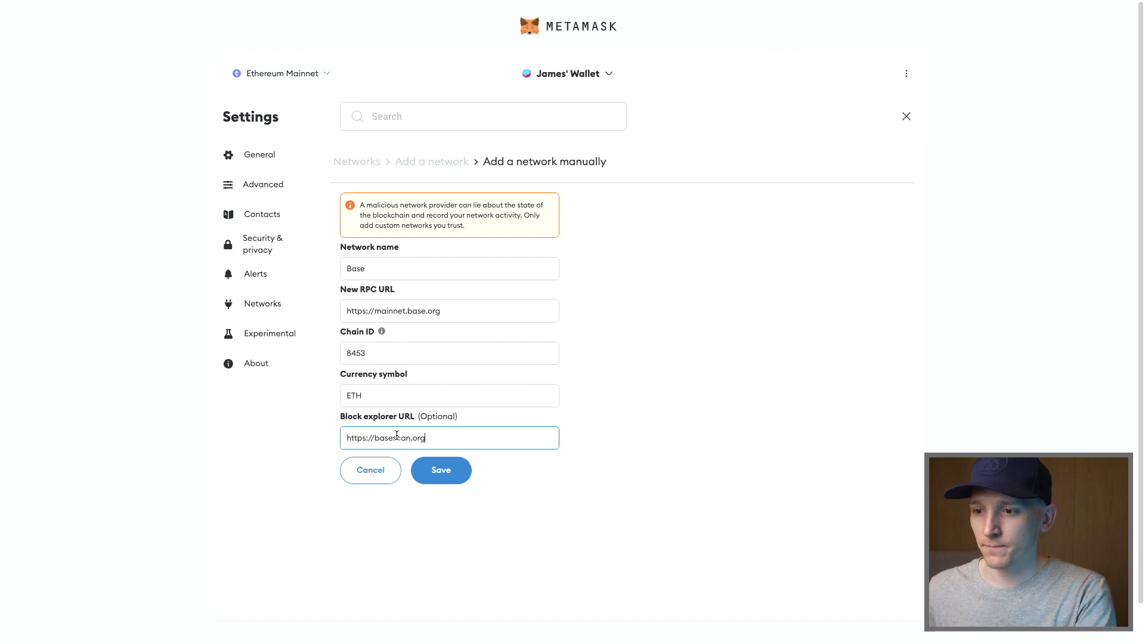
pyautogui.click(449, 472)
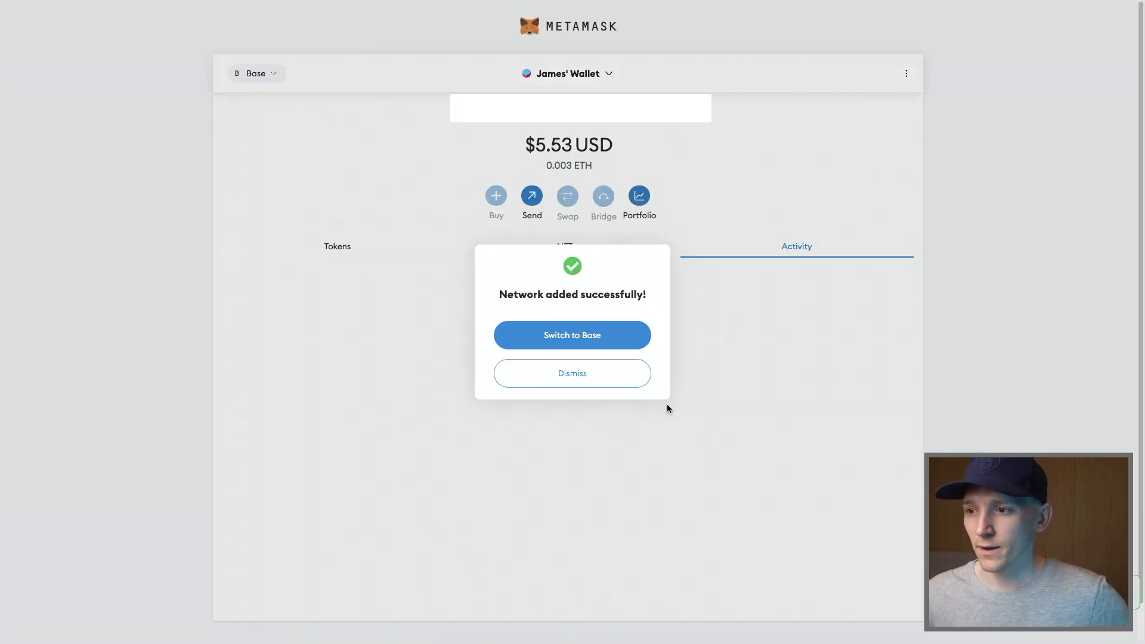
# Switch the wallet to Base and confirm the Tokens list shows 0.003 ETH ($5.54)
pyautogui.click(567, 334)
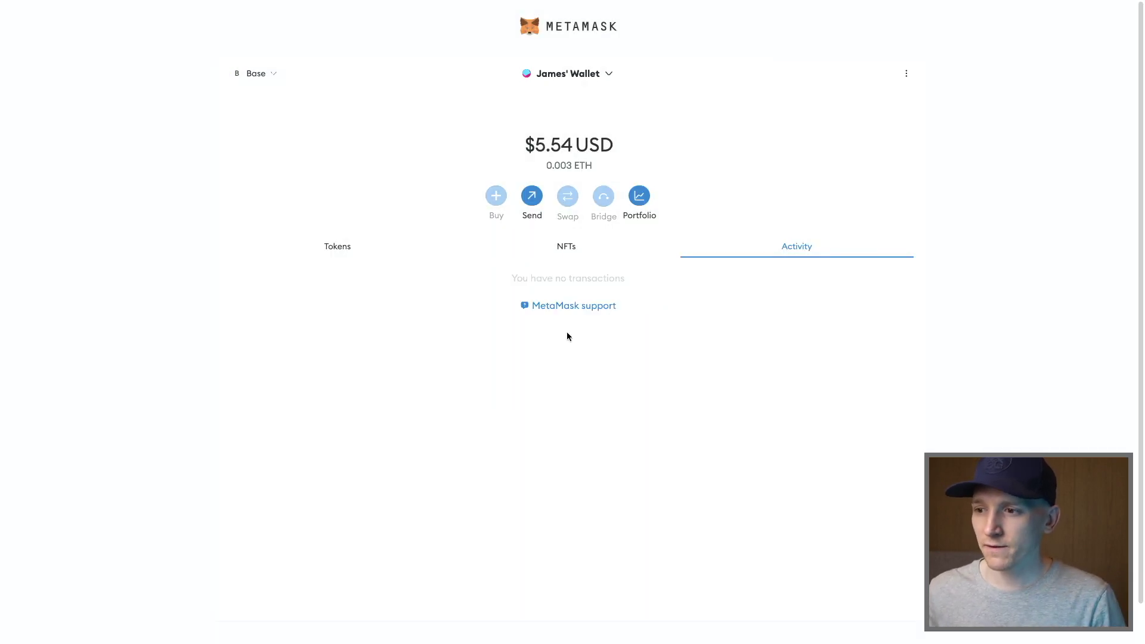
pyautogui.click(356, 252)
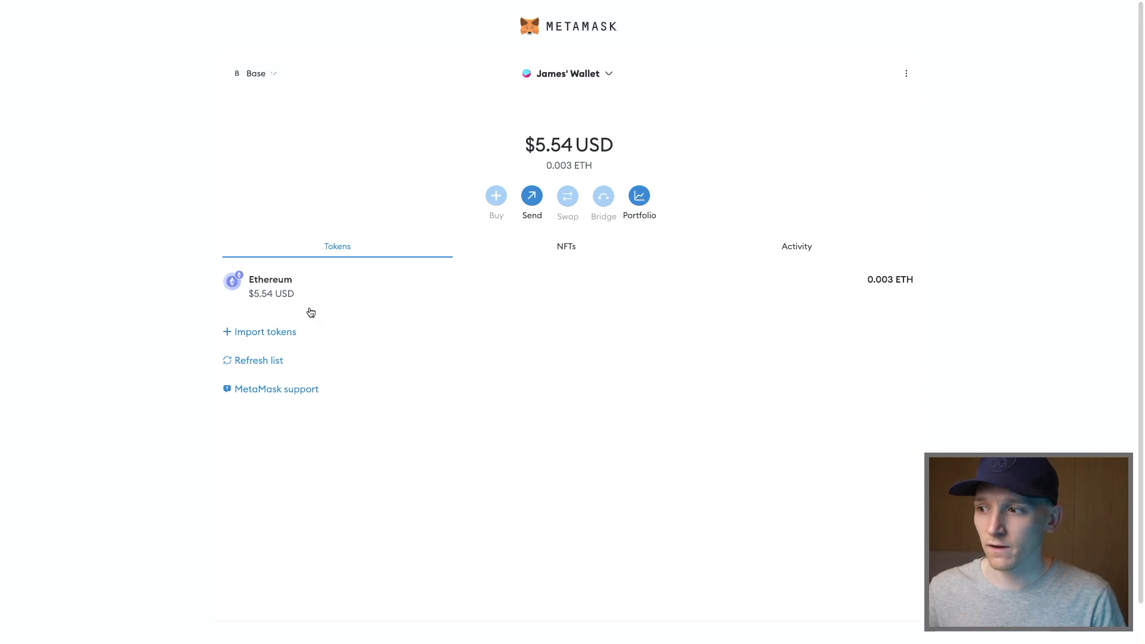
pyautogui.click(279, 74)
pyautogui.click(654, 221)
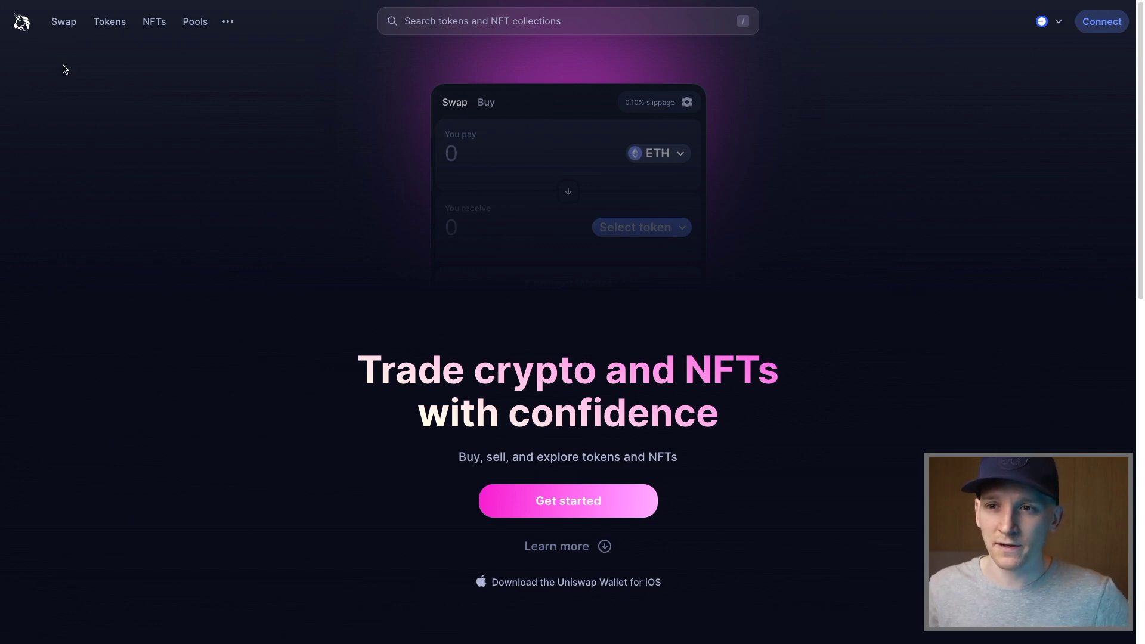
# Open Uniswap's swap page on the Base network and connect the MetaMask wallet
pyautogui.click(62, 21)
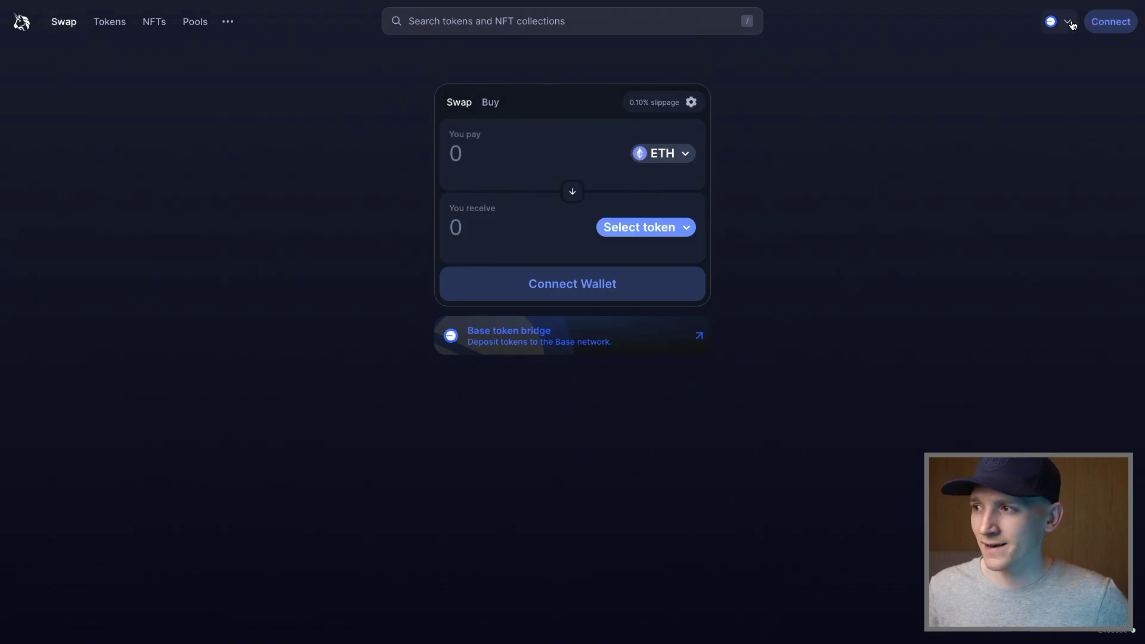
pyautogui.click(1068, 22)
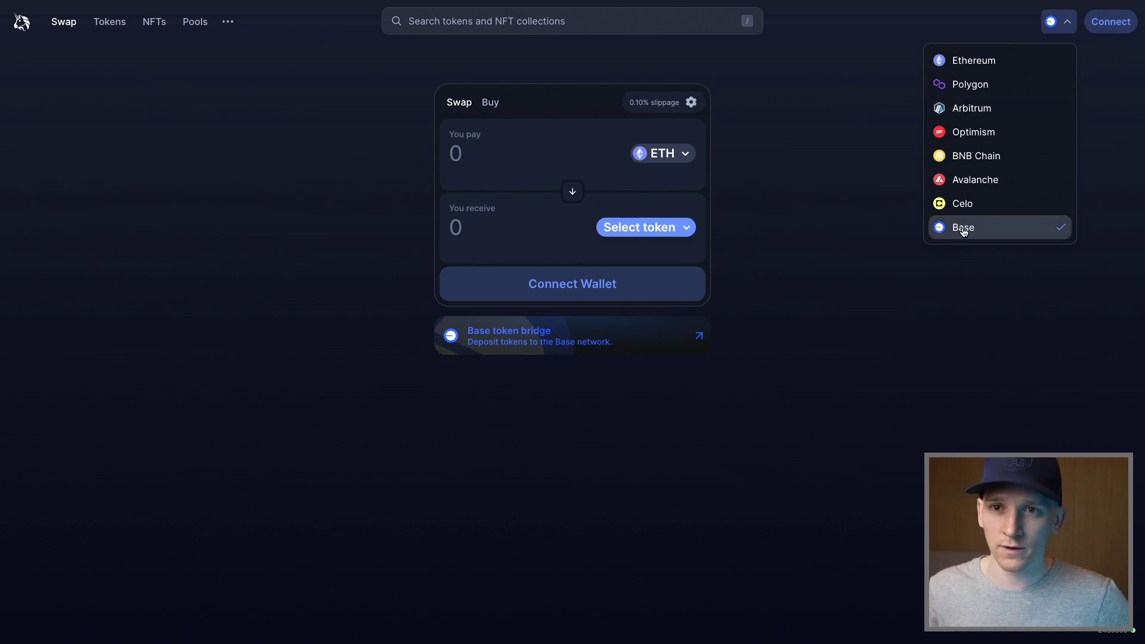
pyautogui.click(964, 228)
pyautogui.click(1111, 22)
pyautogui.click(991, 111)
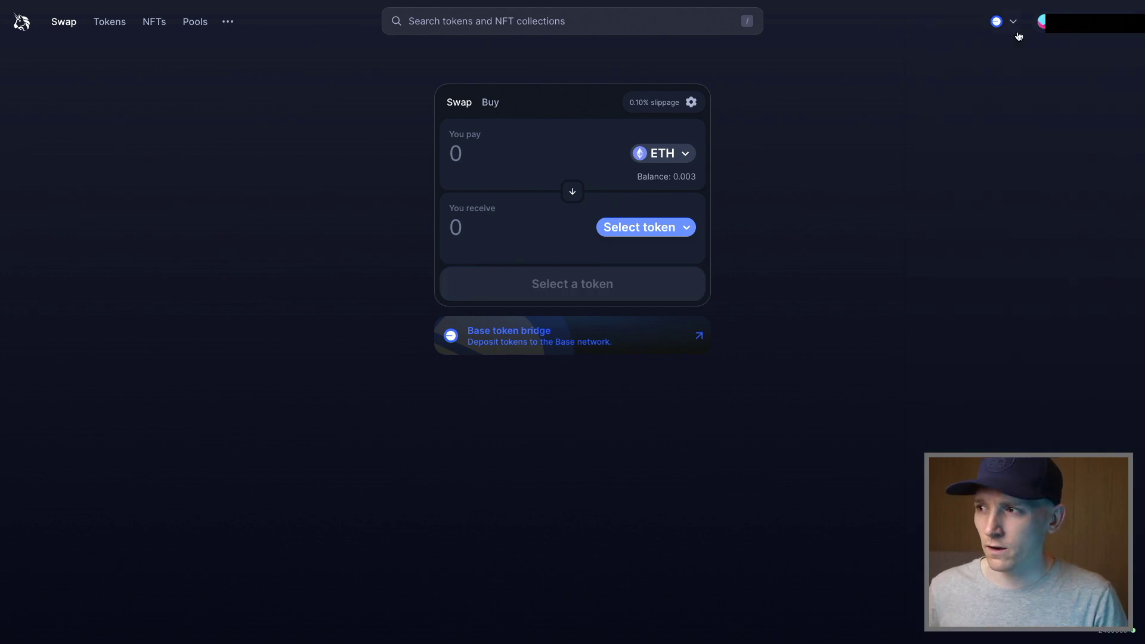
# Choose Dai Stablecoin to receive and enter 0.001 ETH to pay, giving 1.85245 DAI
pyautogui.click(1014, 25)
pyautogui.click(1075, 85)
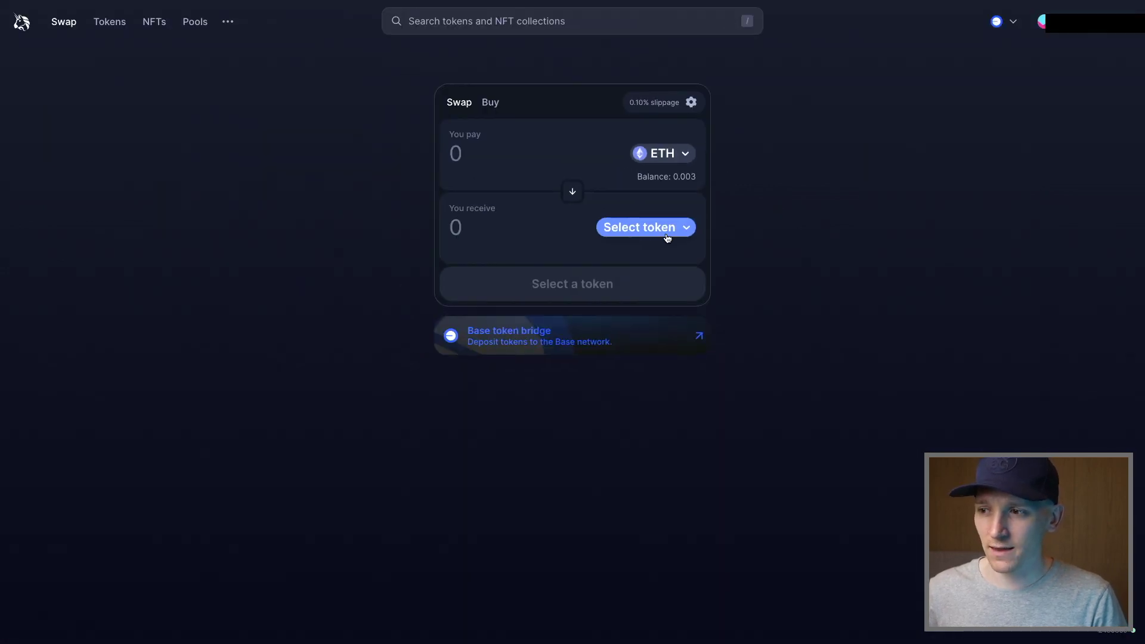
pyautogui.click(668, 238)
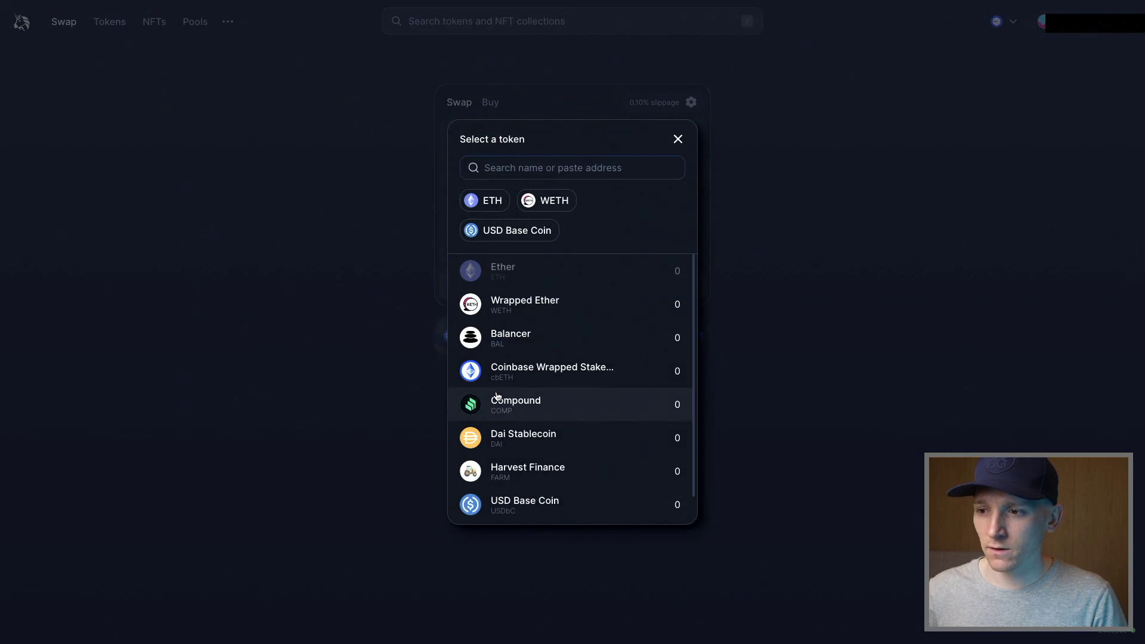
pyautogui.click(504, 435)
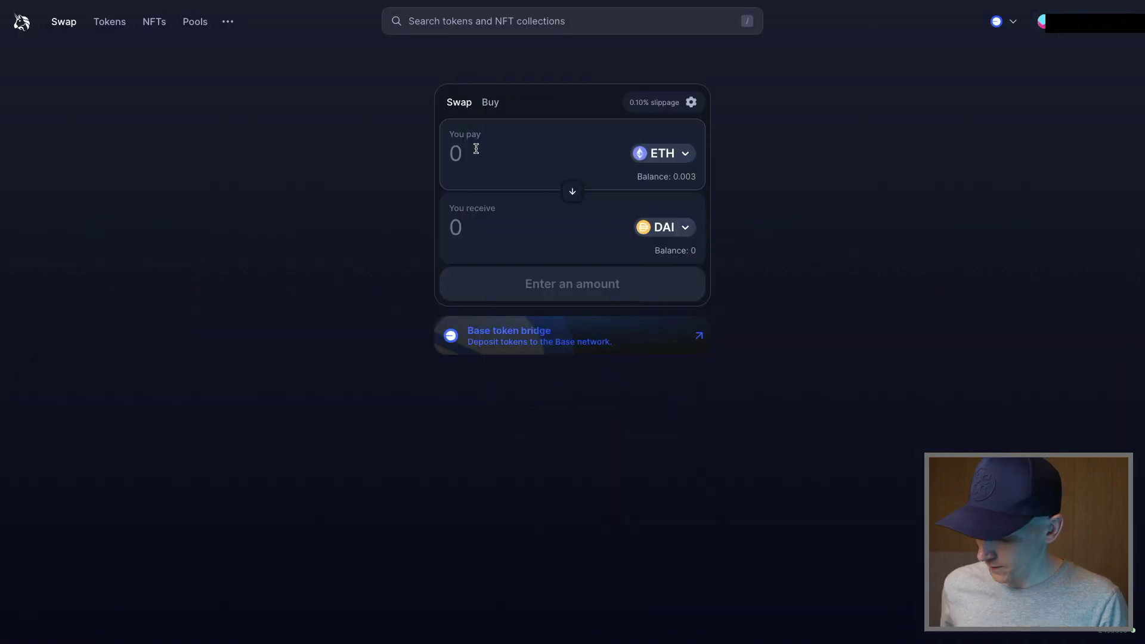
pyautogui.write('1')
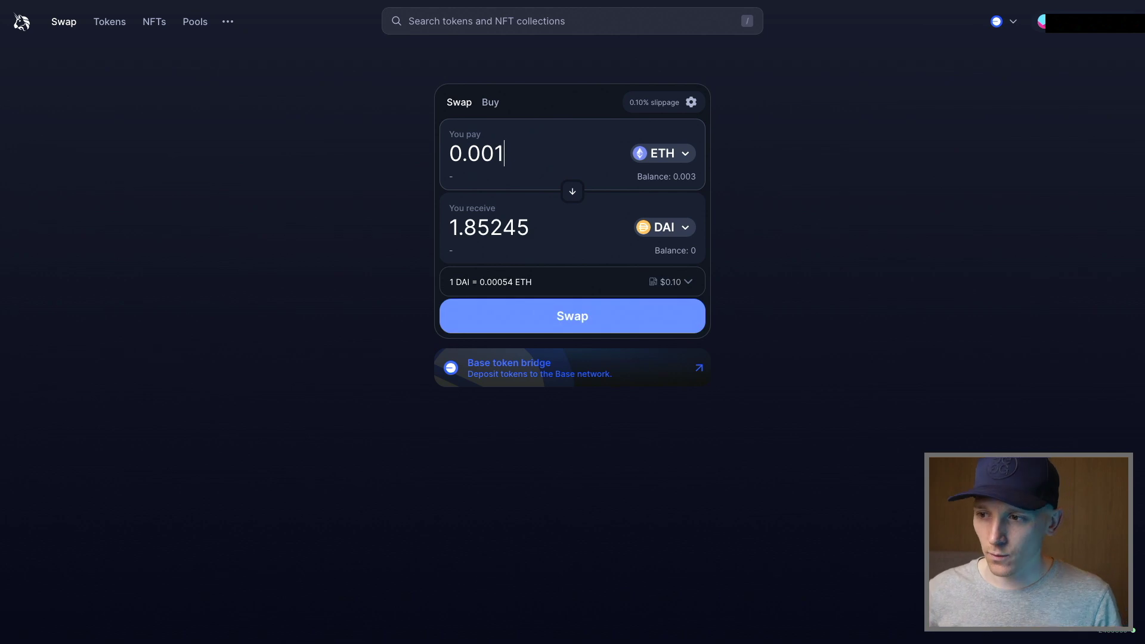